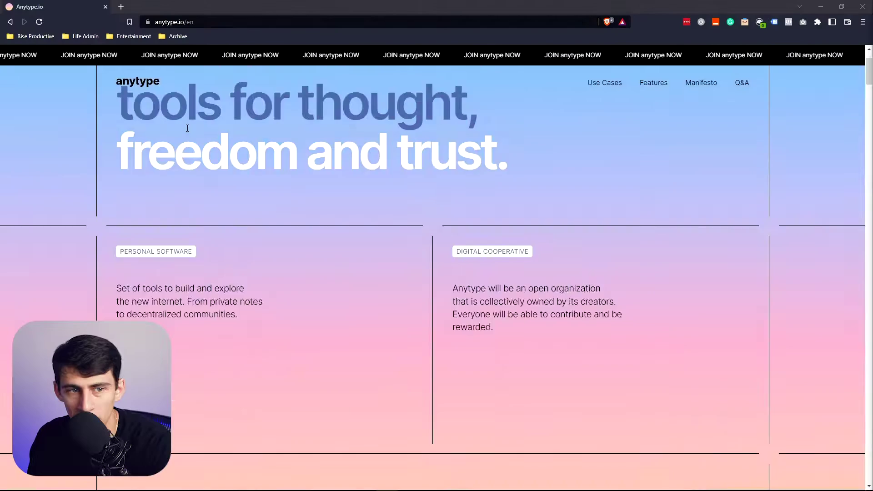
Examine the Anytype home page from its introduction down to the join section and footer.
scroll(402, 86, down, 1)
scroll(375, 241, down, 8)
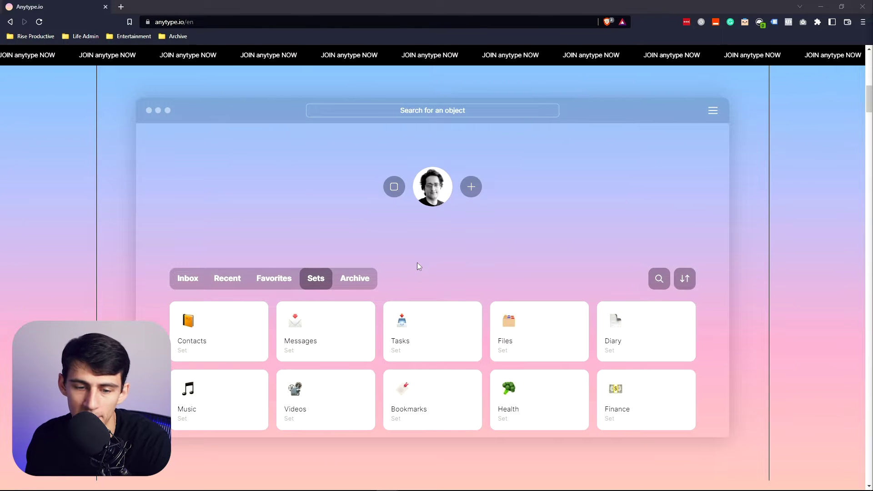
scroll(401, 226, up, 9)
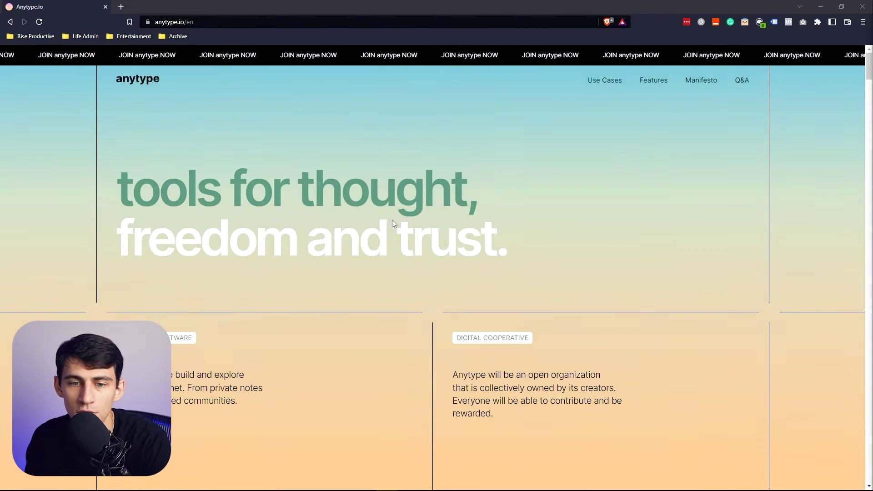
scroll(466, 224, down, 20)
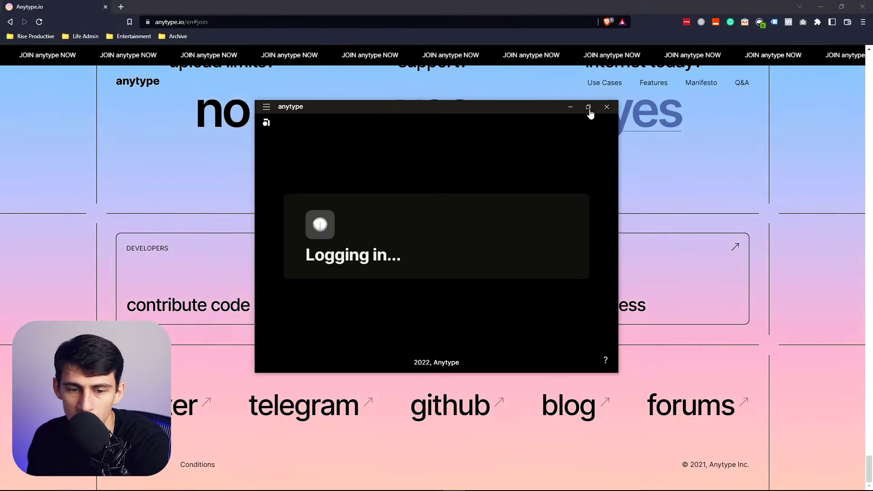
Switch to the Anytype desktop app, maximize its window, and check the computer's available network connections.
double_click(518, 108)
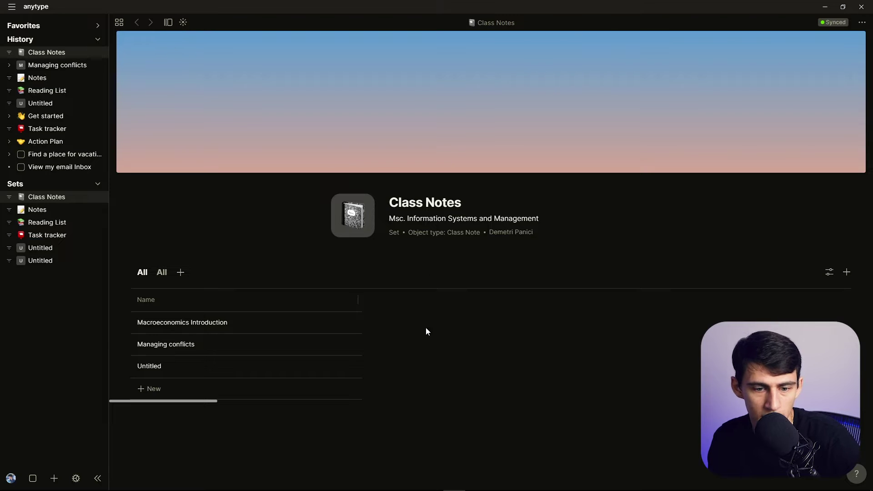
mouse_move(804, 483)
click(814, 484)
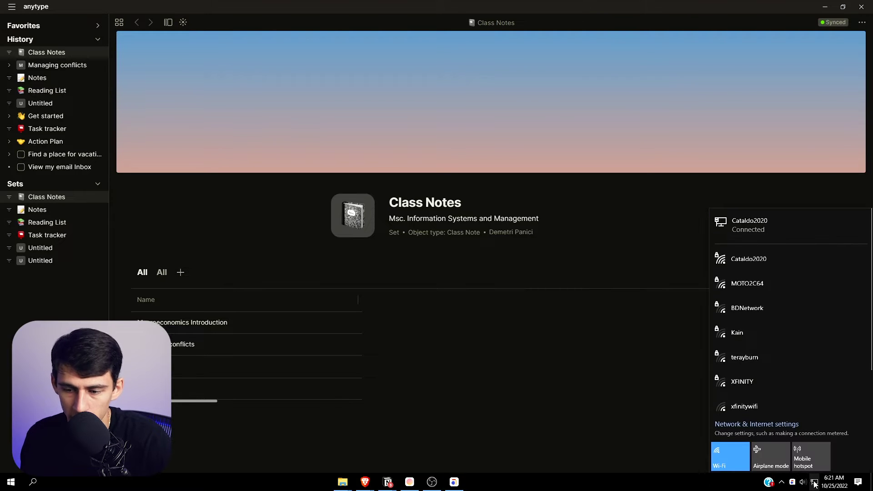
click(496, 366)
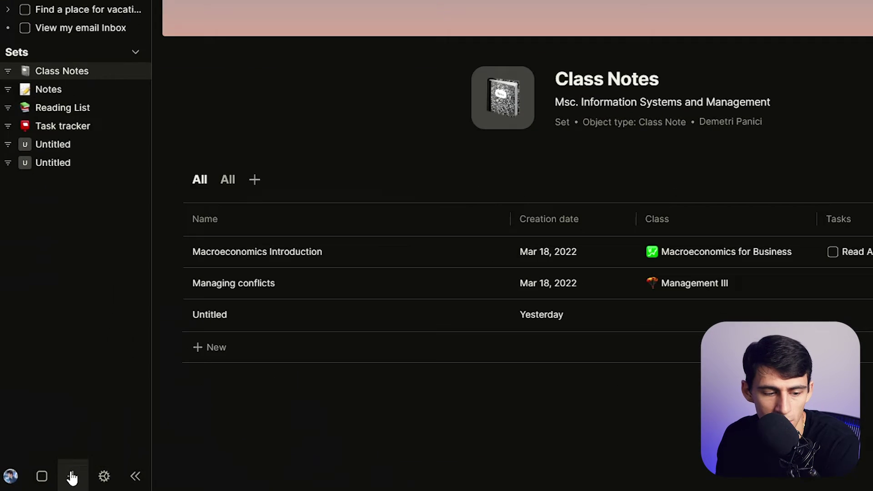
Create a new object, review the available object types, and make it a Set.
click(54, 478)
scroll(493, 246, down, 10)
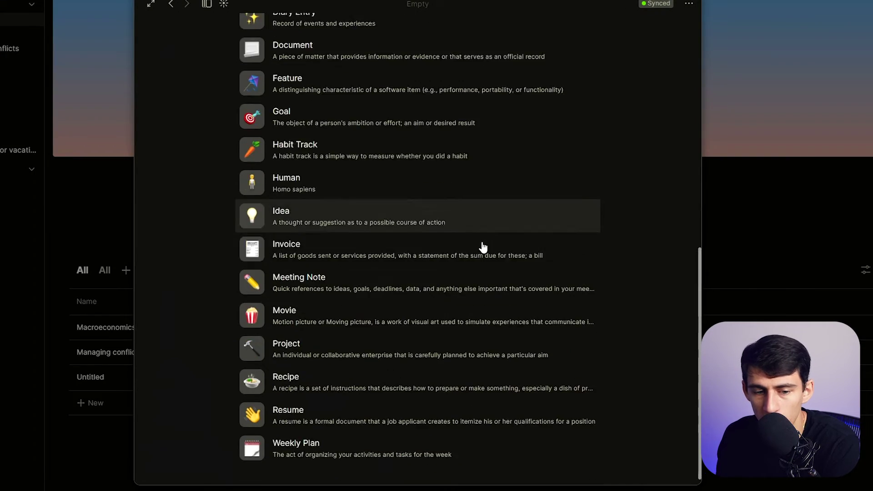
scroll(482, 248, up, 10)
scroll(482, 252, down, 10)
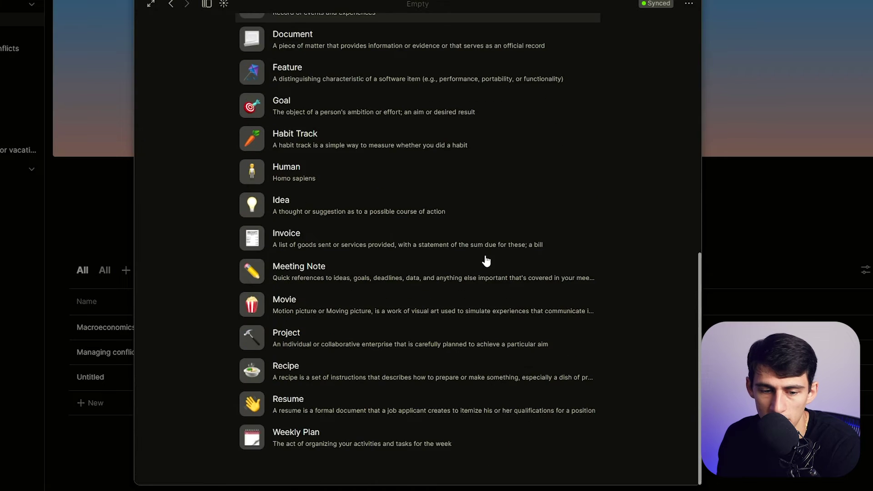
scroll(485, 259, up, 10)
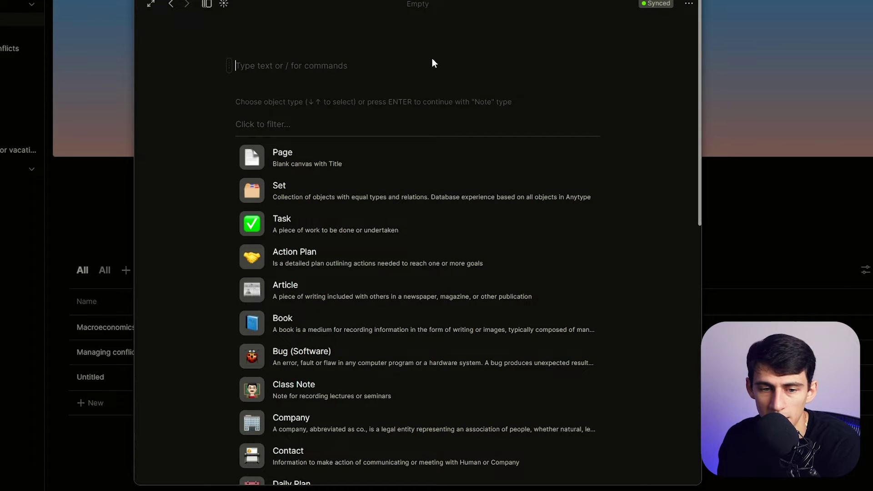
click(366, 200)
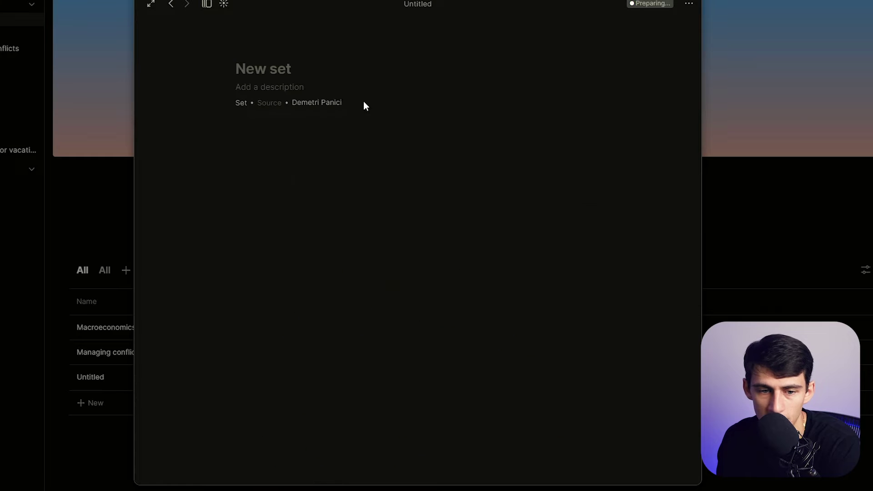
Set the new set's source to the Action Plan object type and title the set "Action Plan".
click(270, 132)
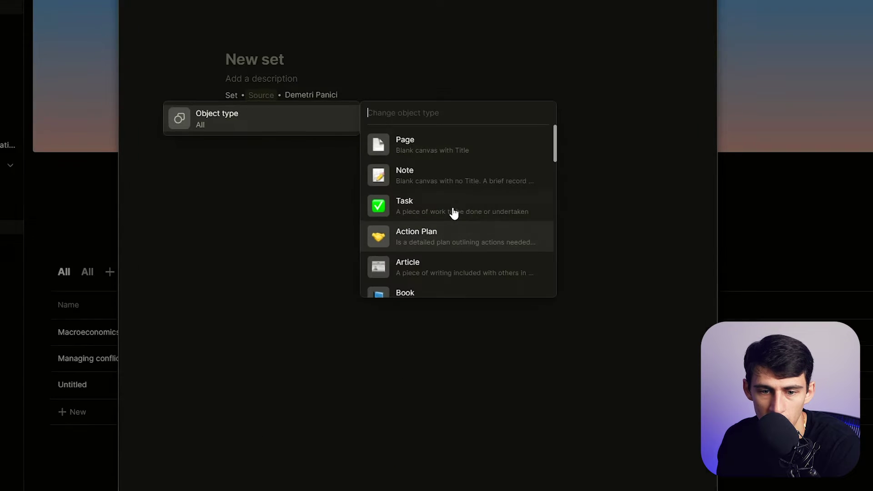
scroll(450, 232, down, 1)
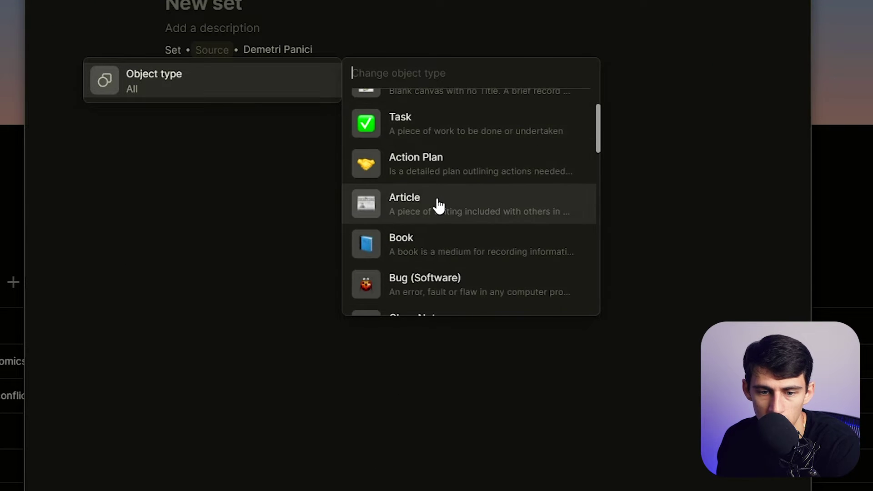
click(448, 173)
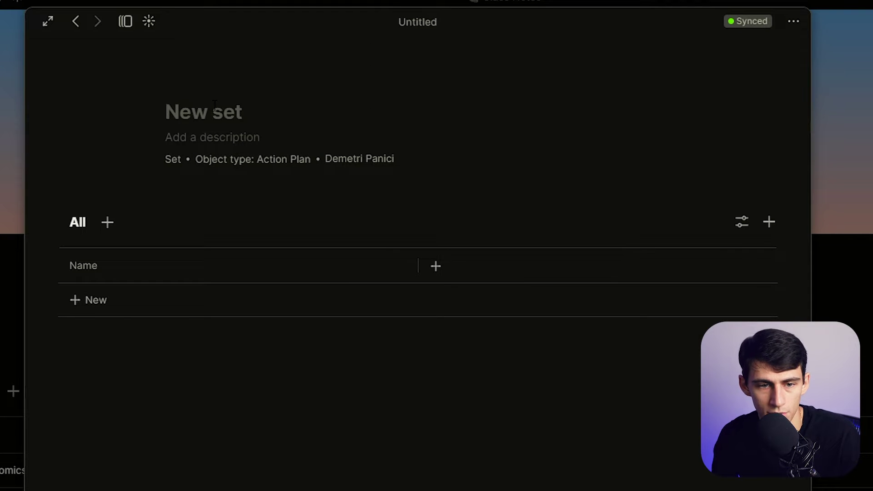
Add a new entry named "Example Page" to the Action Plan set.
click(96, 301)
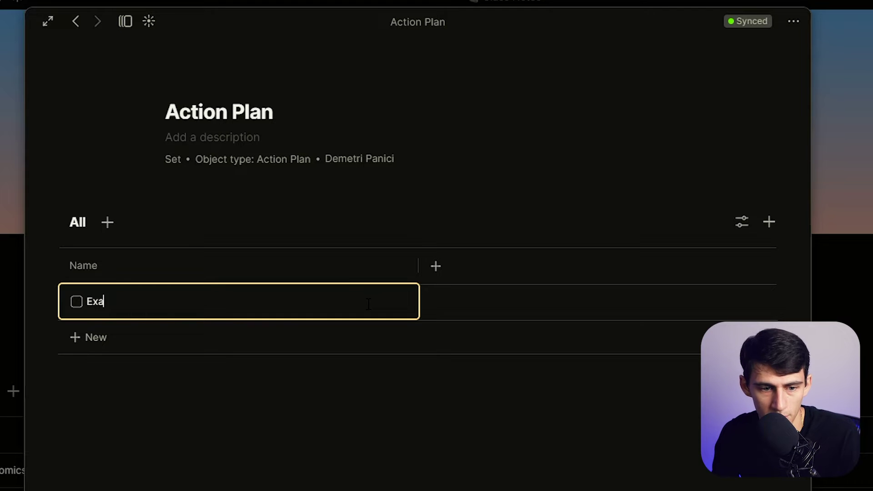
text(Example Page)
key(Return)
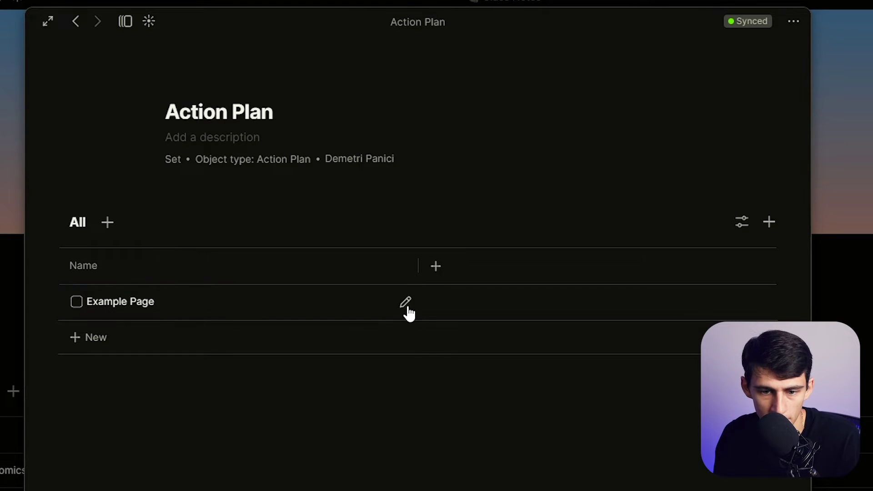
Open the Example Page entry, review its template content, and change its object type to Page.
click(282, 303)
scroll(392, 327, down, 5)
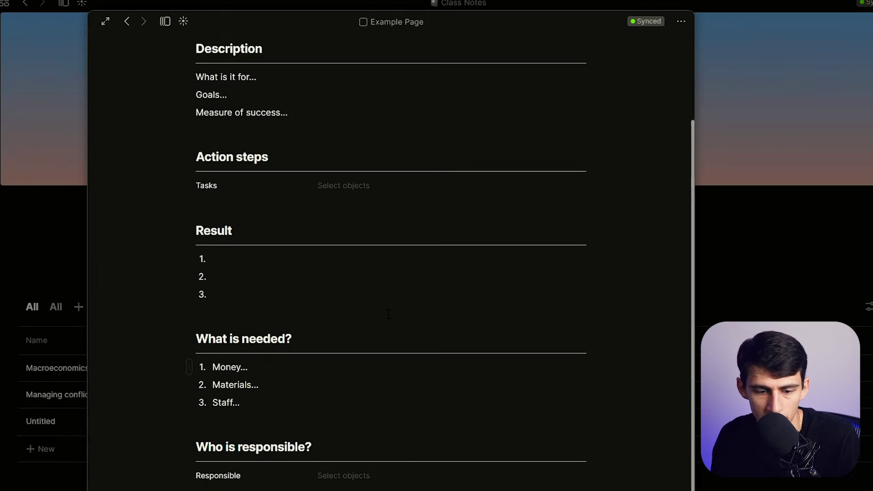
scroll(439, 277, up, 3)
click(217, 126)
mouse_move(254, 166)
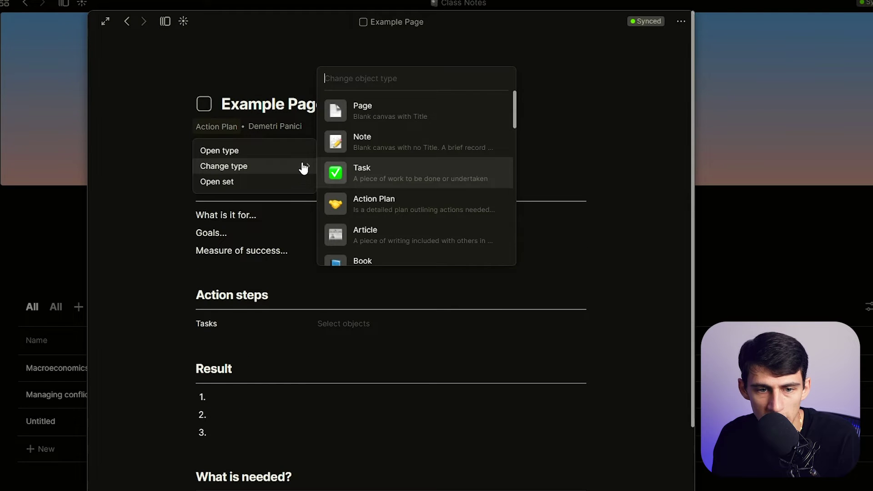
scroll(407, 179, down, 2)
scroll(387, 136, up, 2)
click(379, 112)
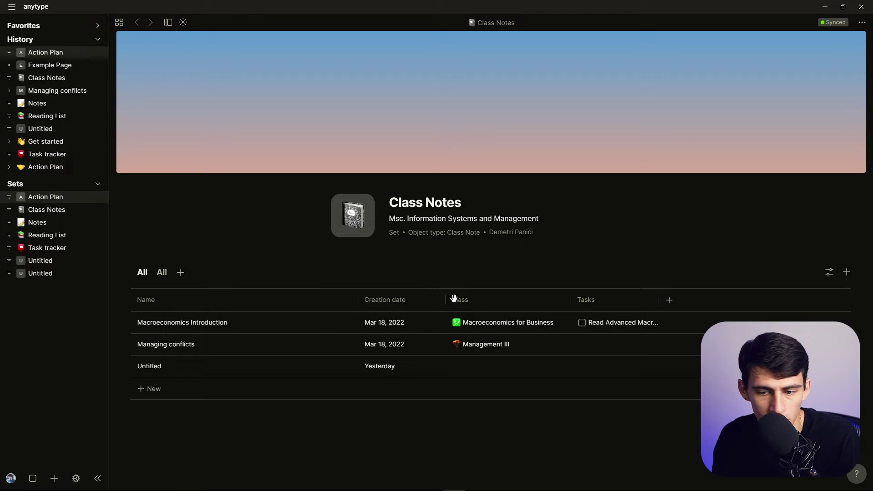
Open the relations of the Class Notes set and examine the existing relations offered for adding a new one.
click(670, 303)
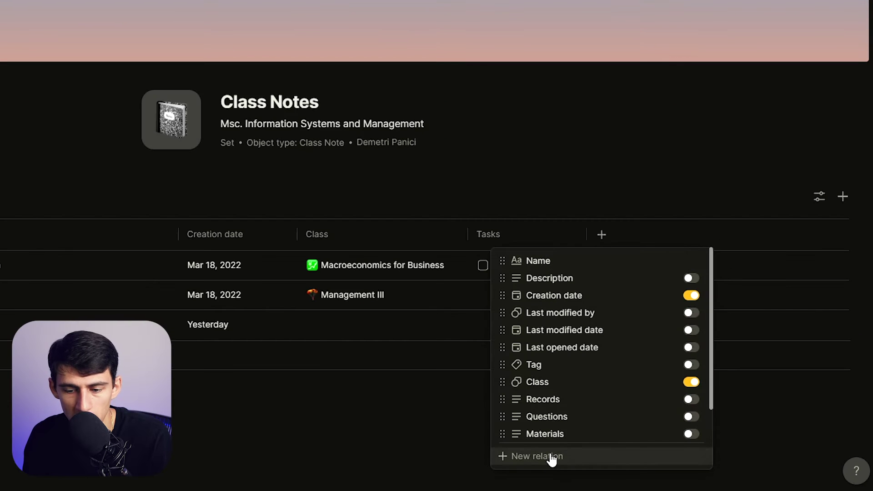
click(630, 462)
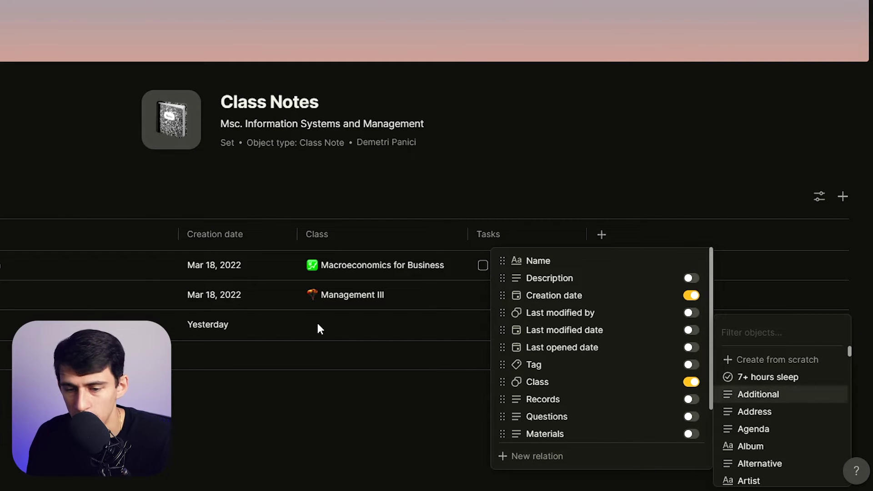
scroll(802, 443, down, 6)
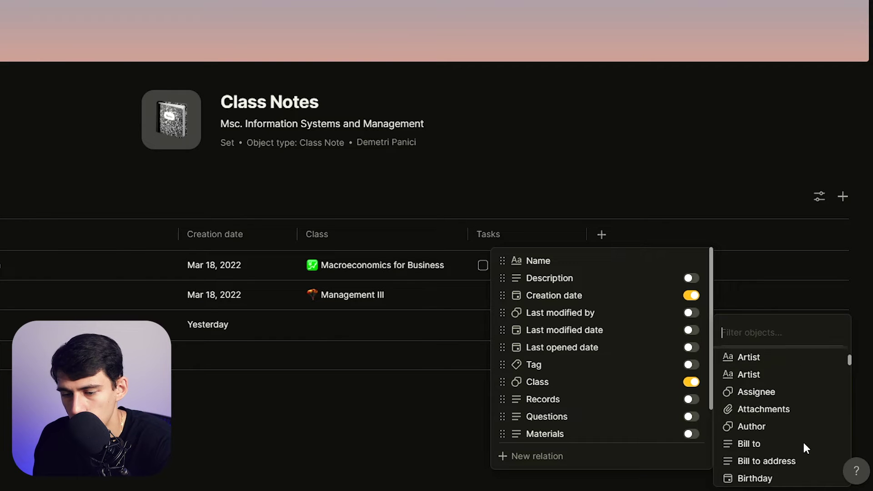
scroll(793, 460, up, 6)
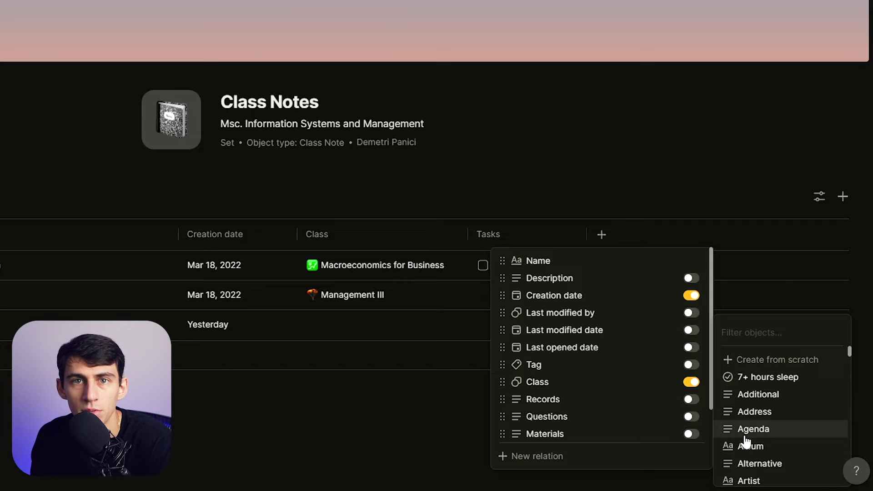
scroll(774, 407, down, 5)
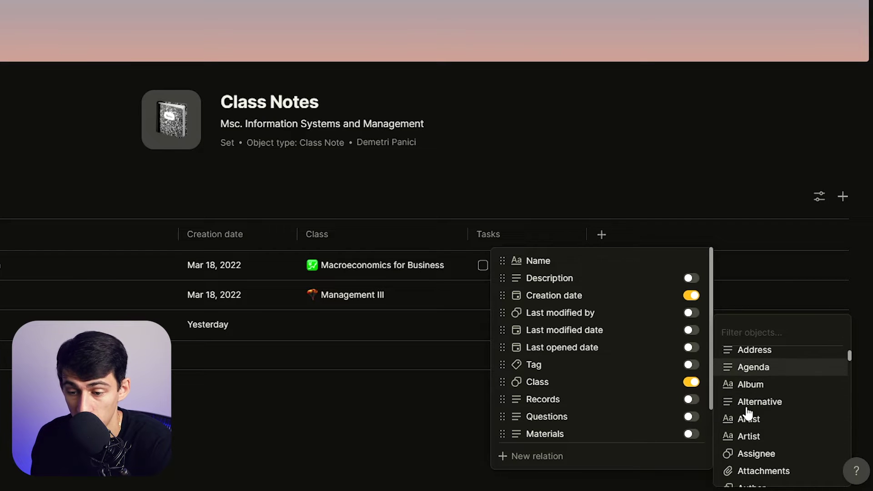
scroll(749, 401, down, 5)
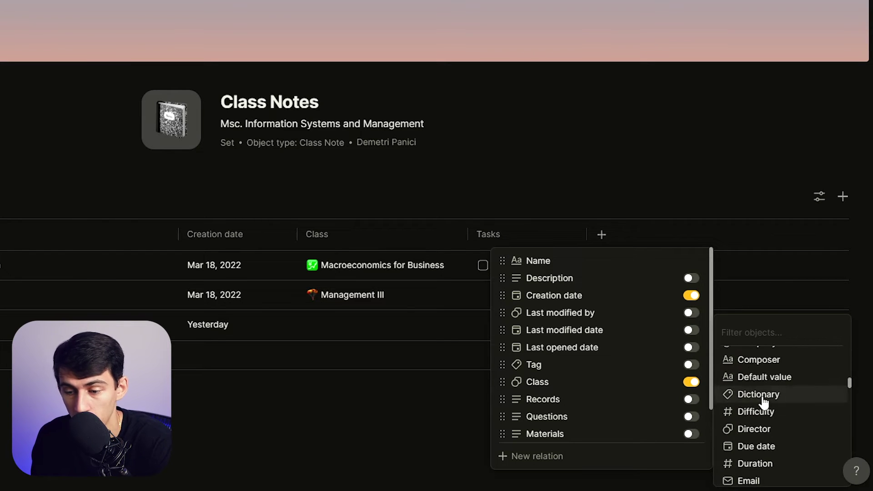
scroll(769, 403, up, 4)
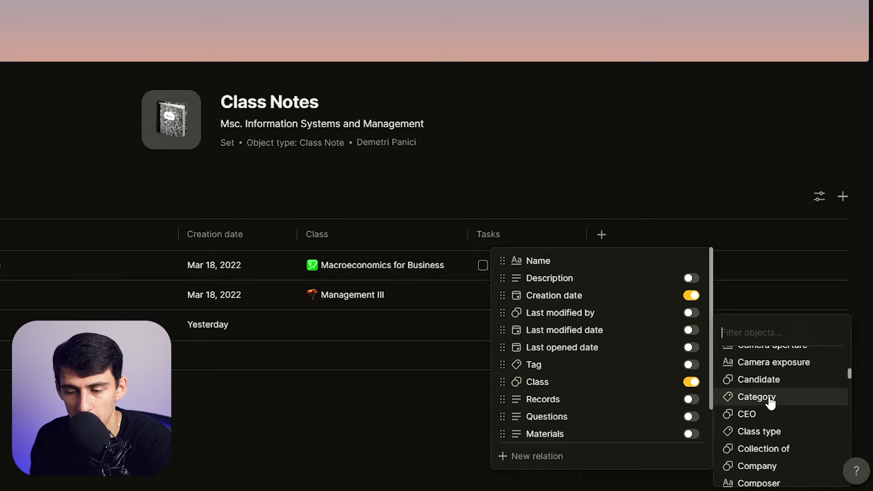
scroll(765, 409, up, 5)
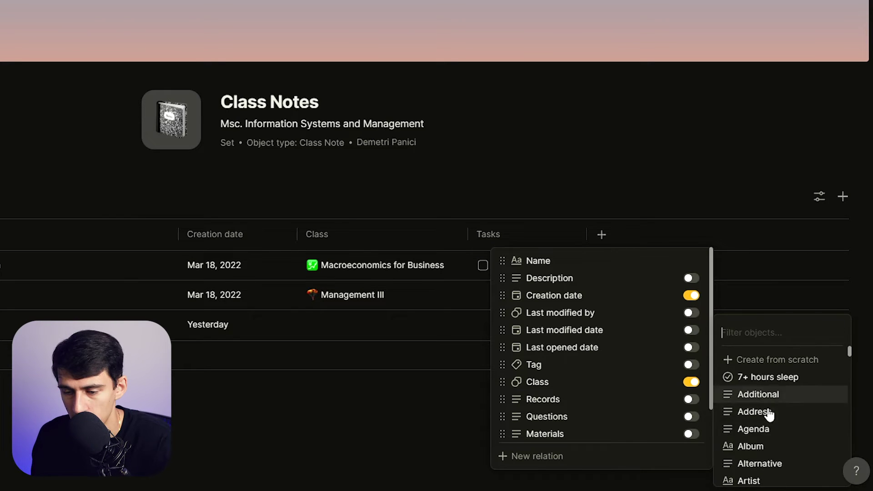
scroll(771, 413, down, 5)
scroll(754, 413, up, 4)
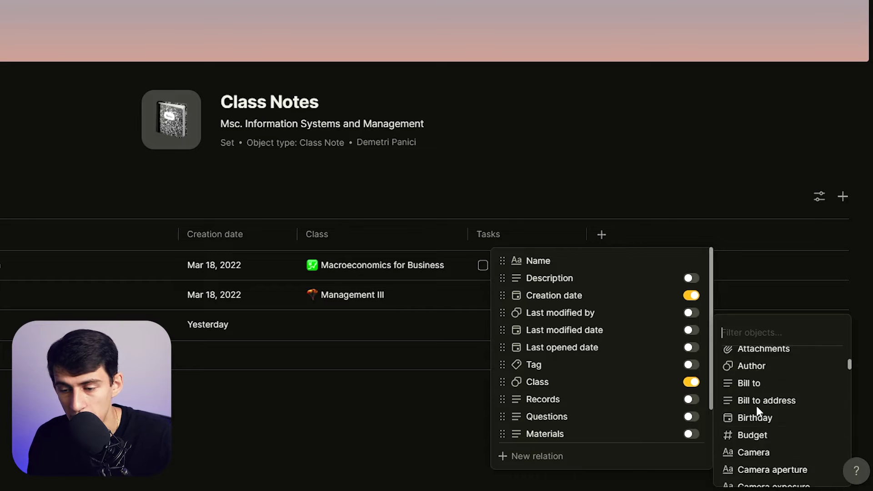
text(text)
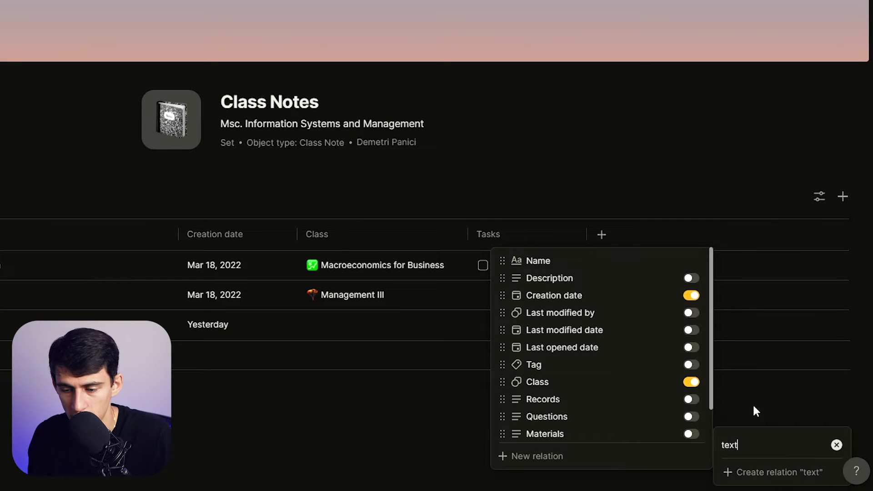
click(793, 476)
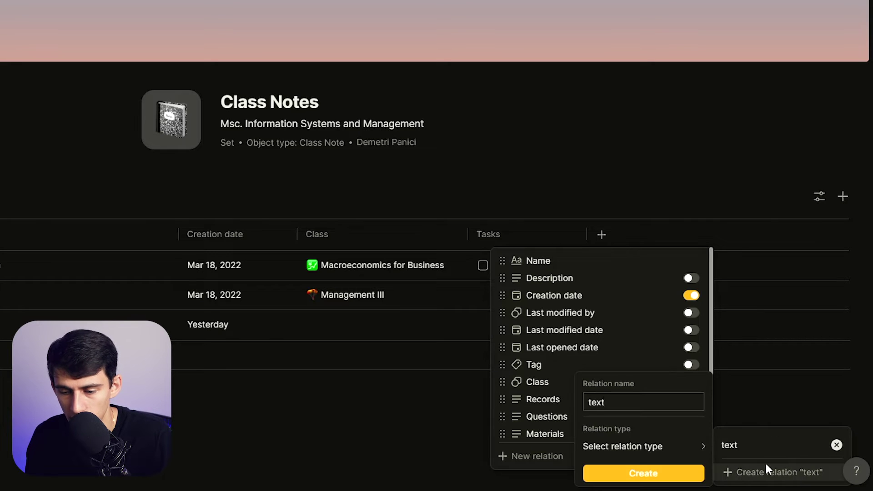
click(632, 450)
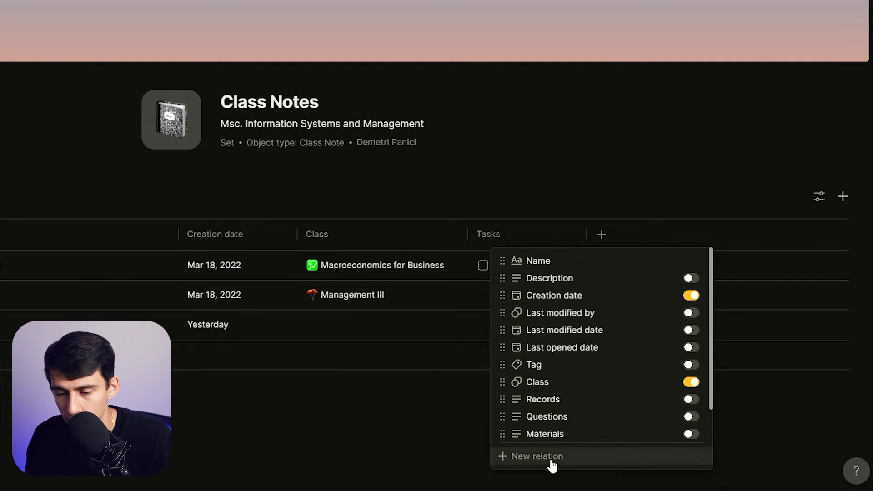
Search the relations that can be added to Class Notes for "WEb", and clear the search.
click(548, 455)
scroll(802, 410, down, 15)
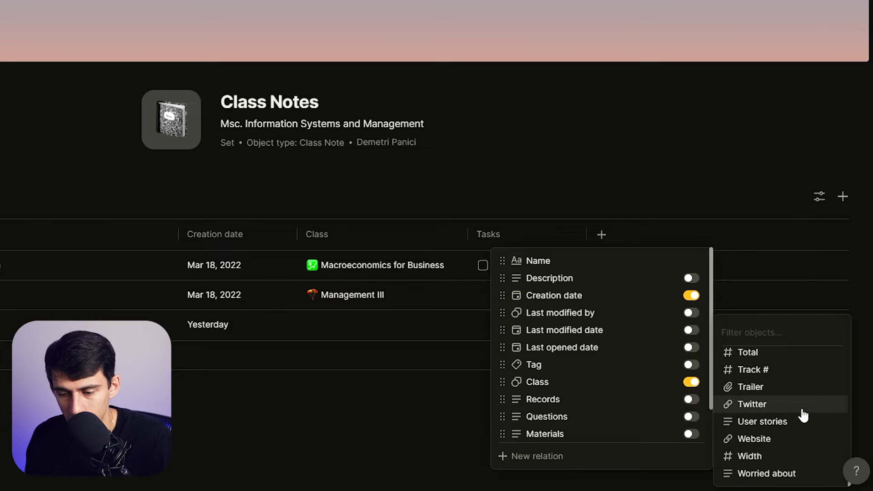
text(WEb)
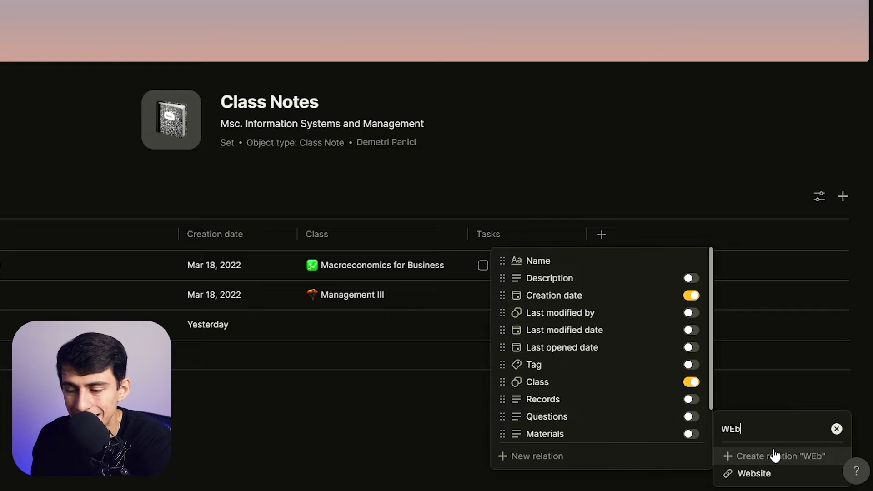
key(BackSpace)
key(BackSpace)
key(BackSpace)
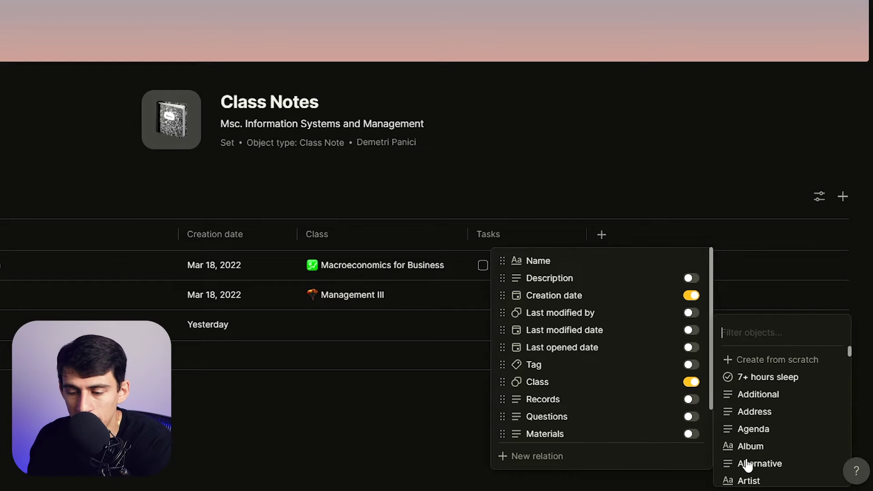
Review the relation types offered when creating a Class Notes relation from scratch, and close the relation settings without creating one.
scroll(797, 432, down, 10)
scroll(780, 402, up, 10)
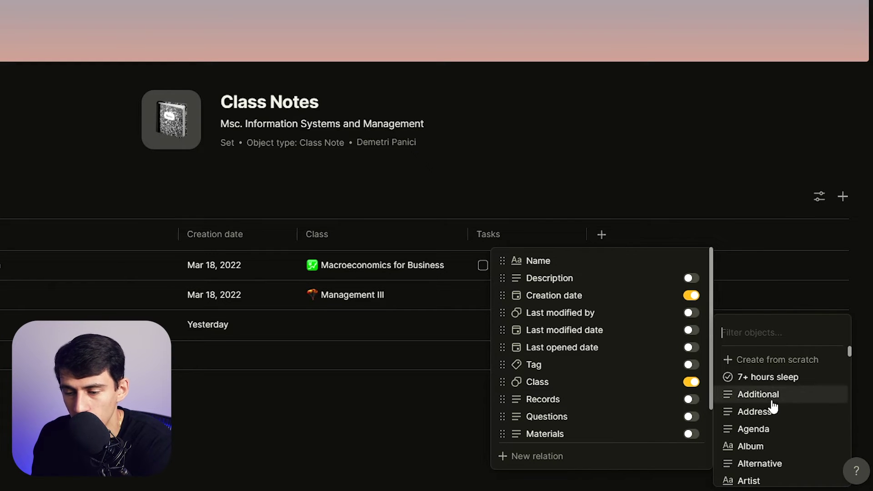
click(766, 360)
click(655, 408)
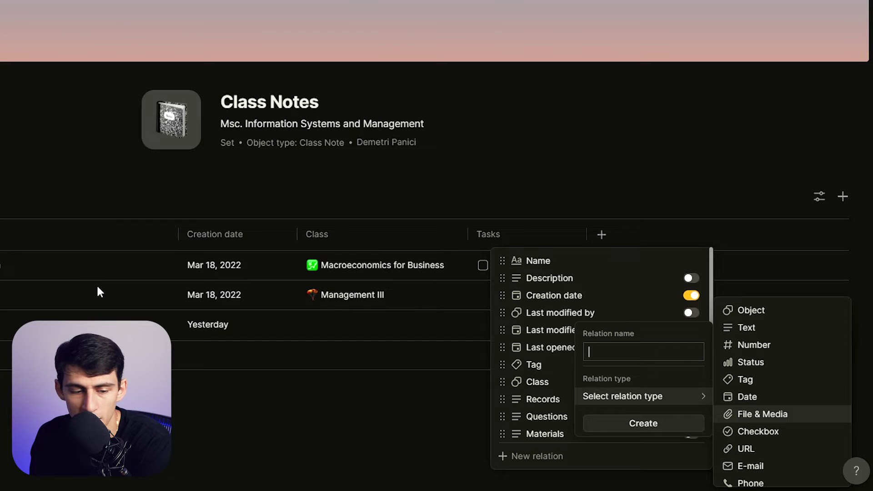
key(Escape)
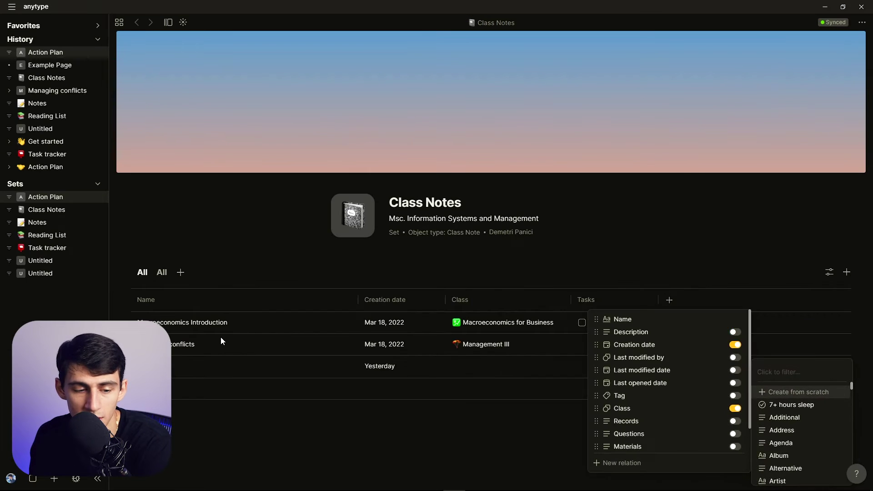
key(Escape)
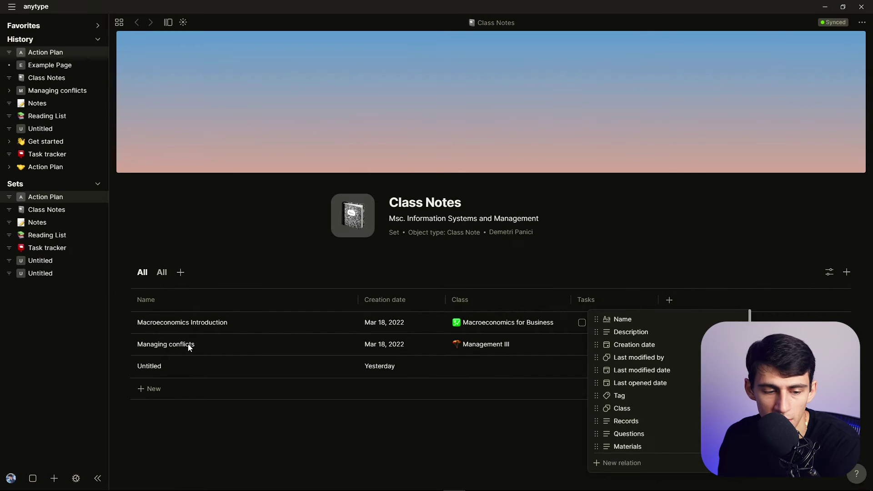
key(Escape)
Open the Managing conflicts note, browse the objects that can be mentioned, and insert a mention of the Artist relation below the title.
click(178, 346)
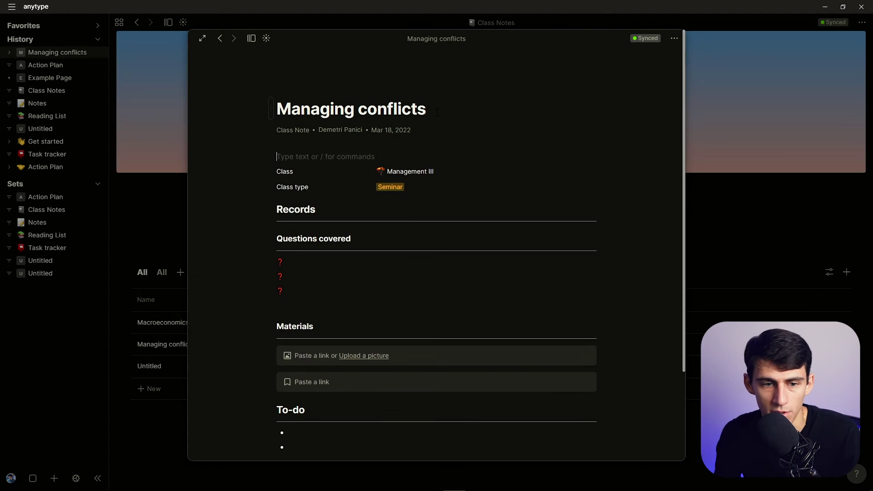
text(@)
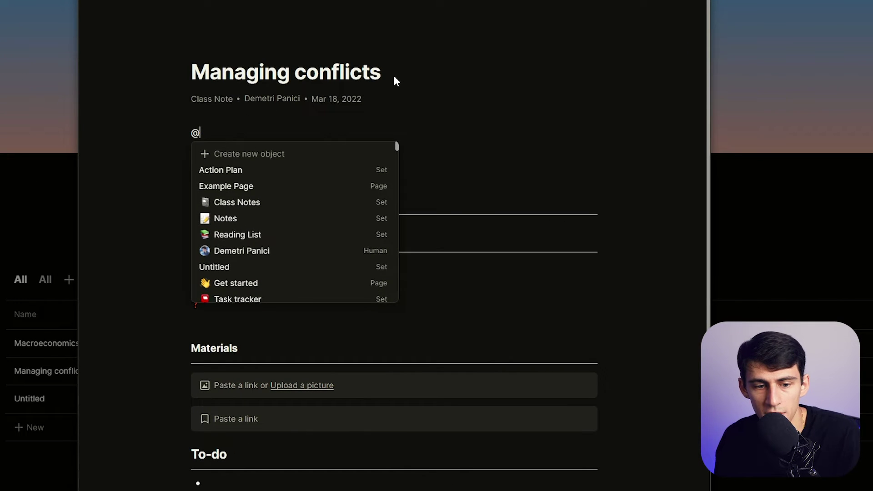
scroll(299, 287, down, 5)
scroll(305, 216, up, 4)
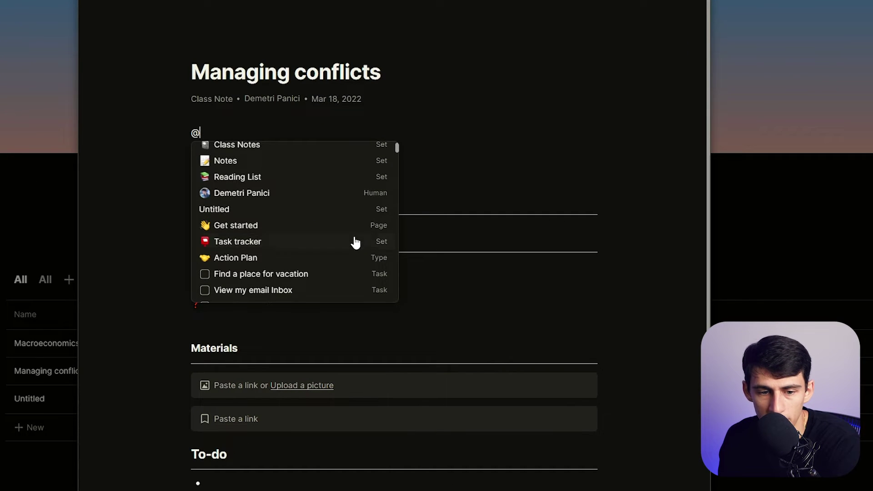
scroll(306, 237, down, 4)
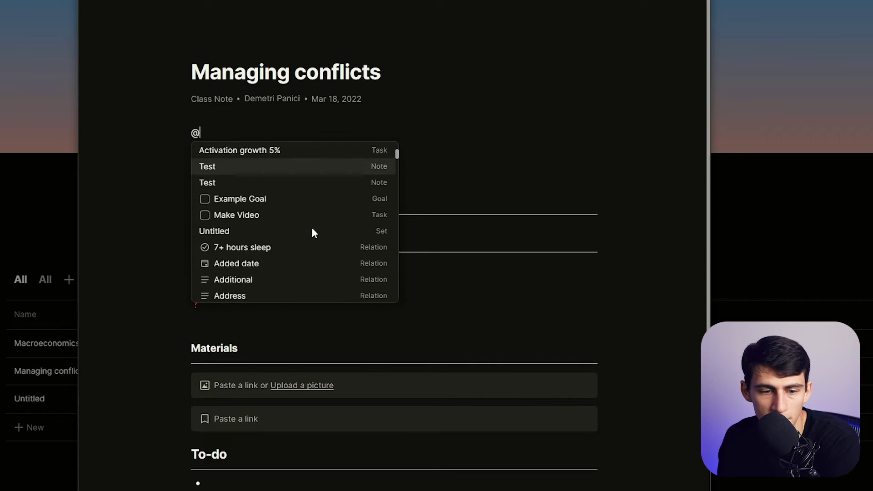
scroll(312, 230, up, 4)
scroll(269, 263, down, 2)
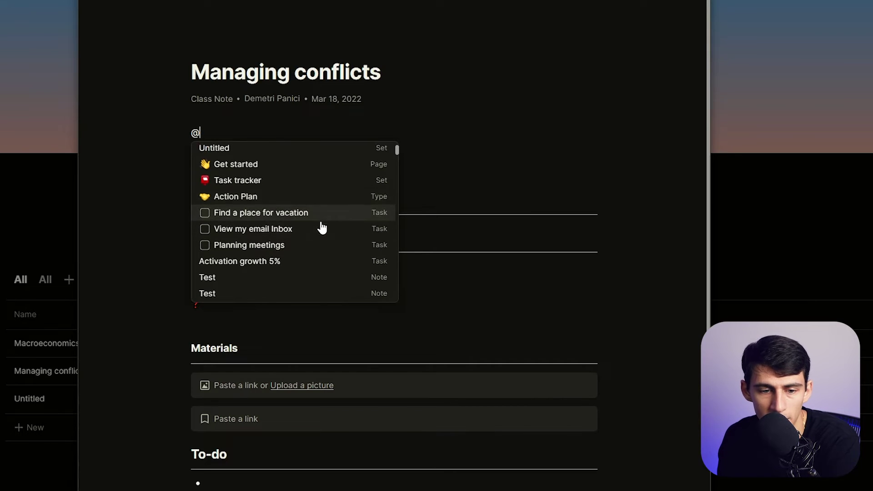
scroll(322, 227, down, 10)
scroll(331, 239, up, 3)
click(258, 205)
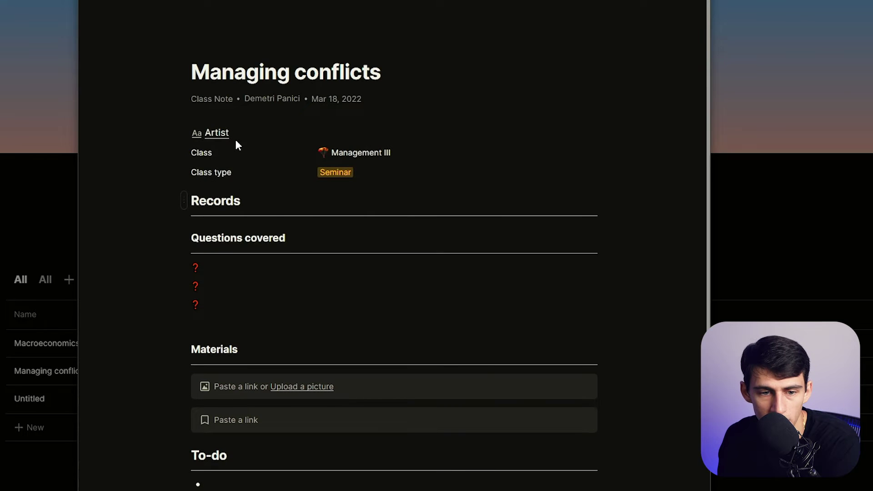
mouse_move(221, 139)
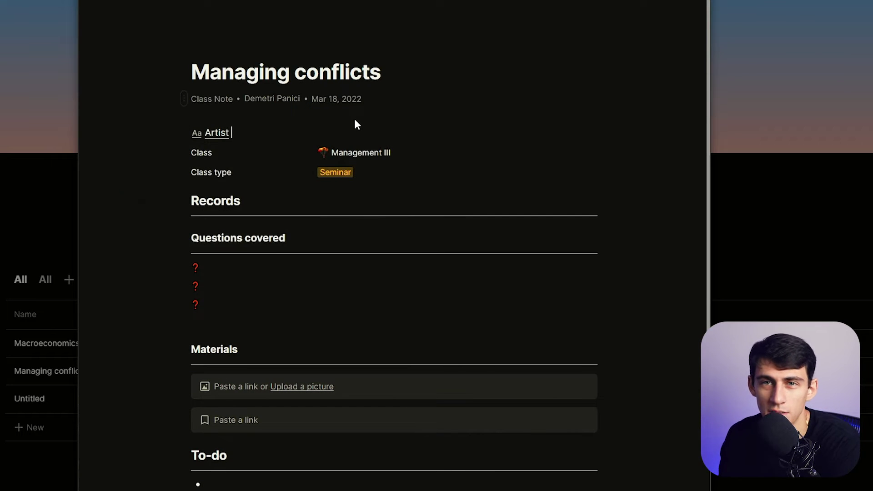
Mention the Invoice template on a new line below Artist, review the template's content, and return to the Managing conflicts note.
key(Return)
text(@)
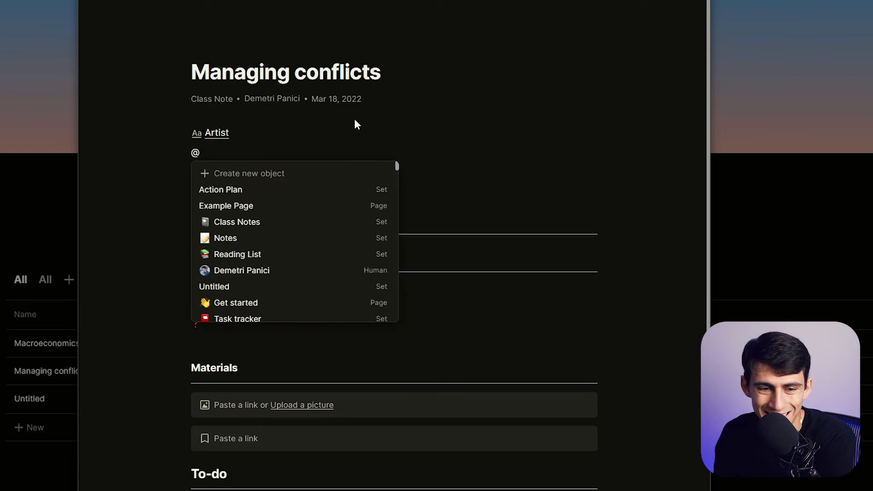
scroll(364, 239, down, 5)
scroll(357, 241, down, 15)
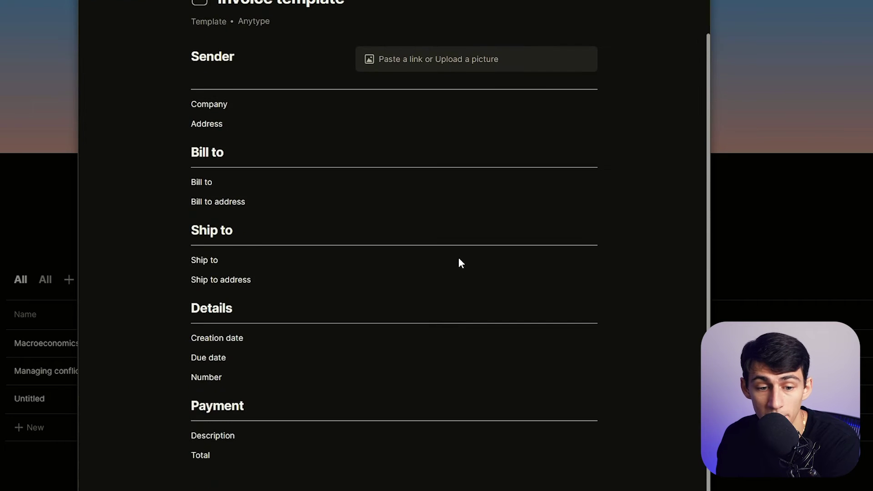
scroll(458, 264, up, 2)
key(super+bracketleft)
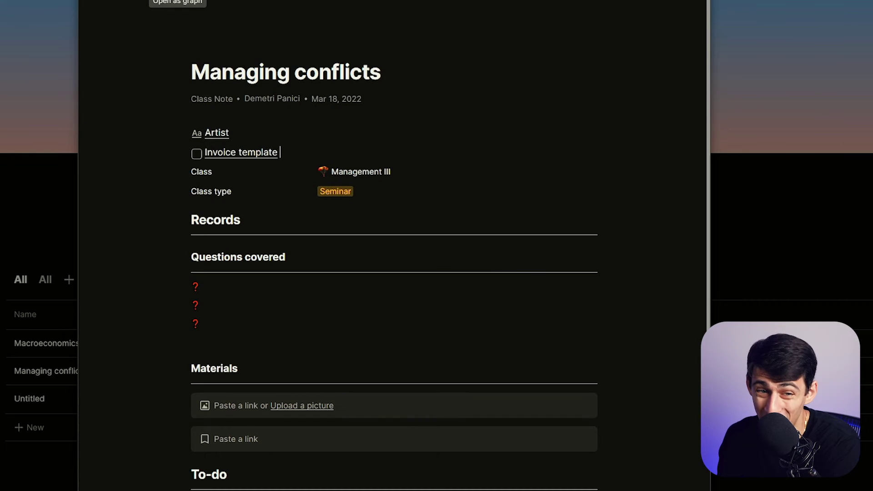
Open the Managing conflicts note as a graph and examine the connections around Class Notes and the macroeconomics objects.
click(177, 0)
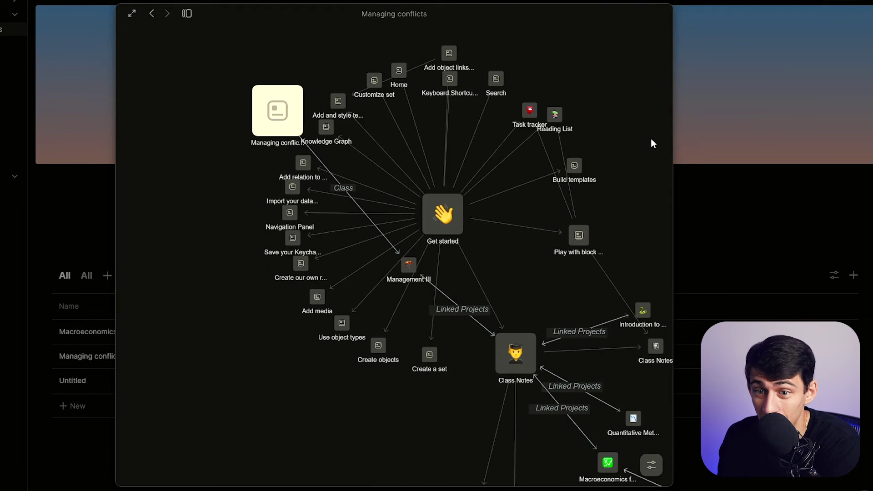
drag(651, 144, 586, 154)
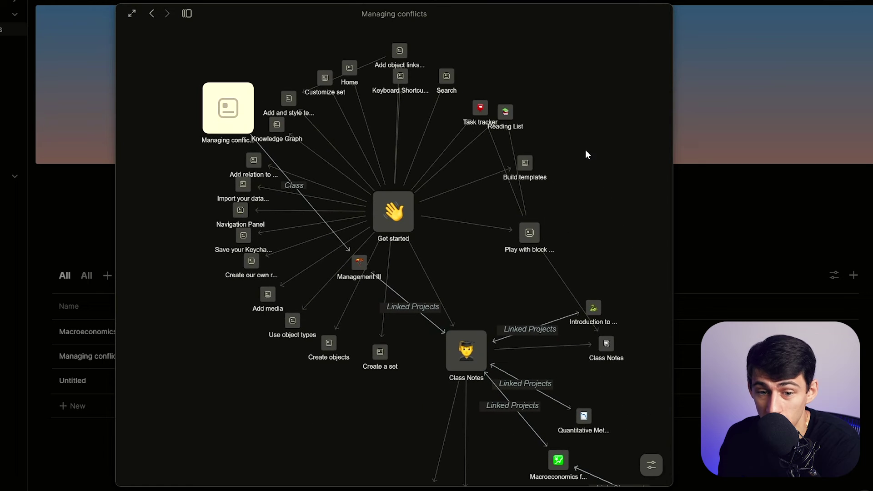
scroll(618, 264, down, 3)
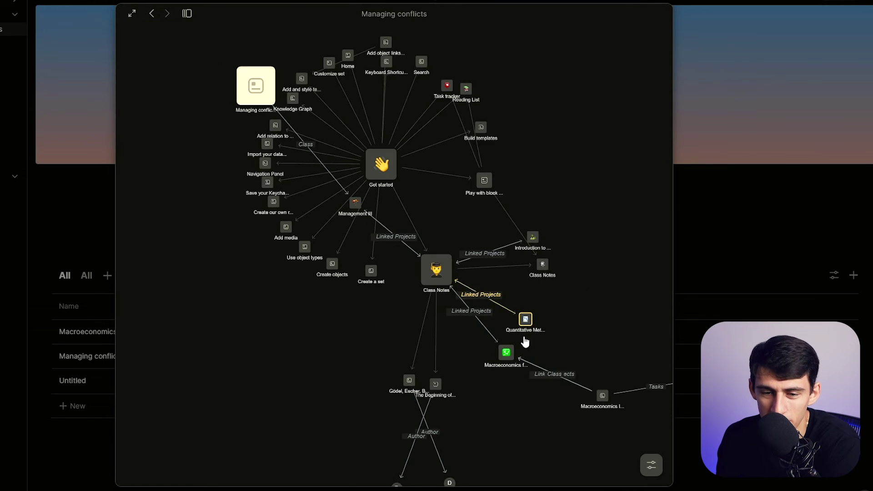
drag(516, 418, 315, 414)
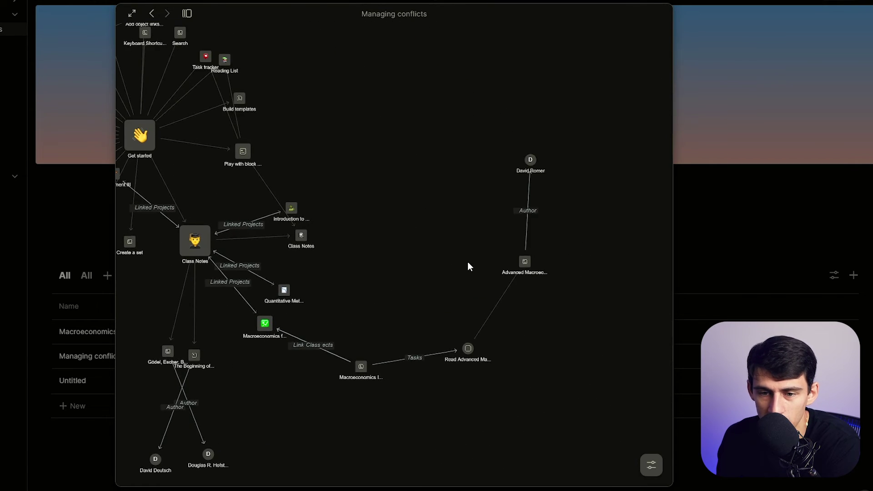
scroll(468, 265, up, 2)
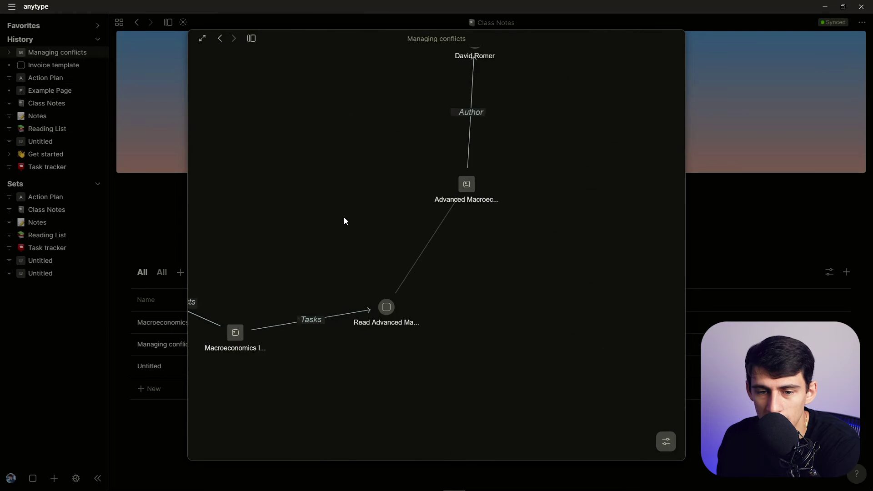
Open the author object linked to the Advanced Macroeconomics book in the graph, and return to the graph.
click(605, 137)
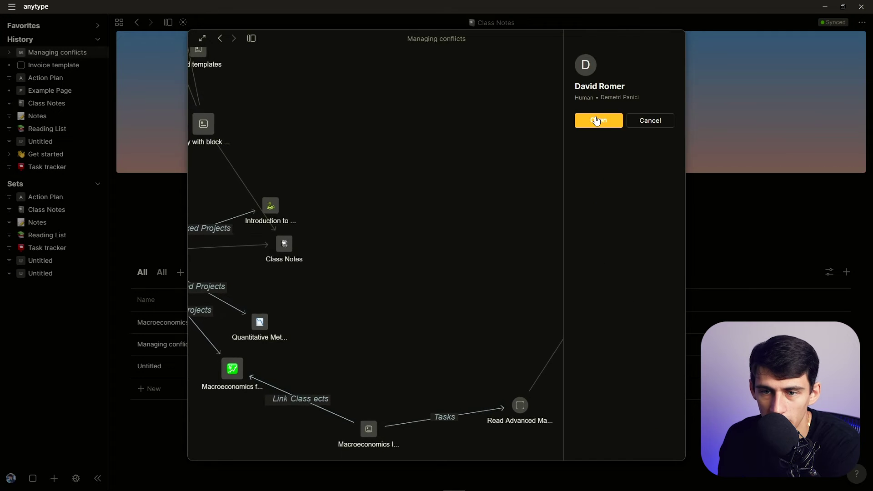
click(599, 121)
key(alt+Left)
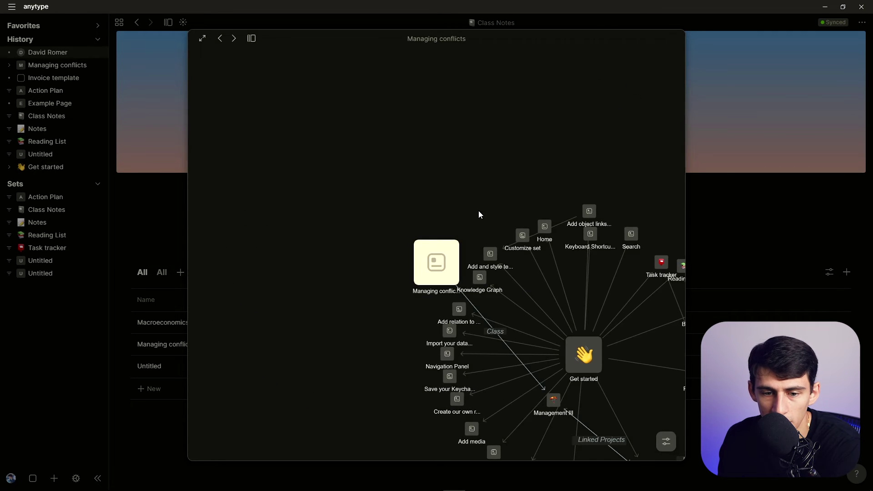
Preview the Managing conflicts node in the graph, and open the Get started page from its node.
click(346, 151)
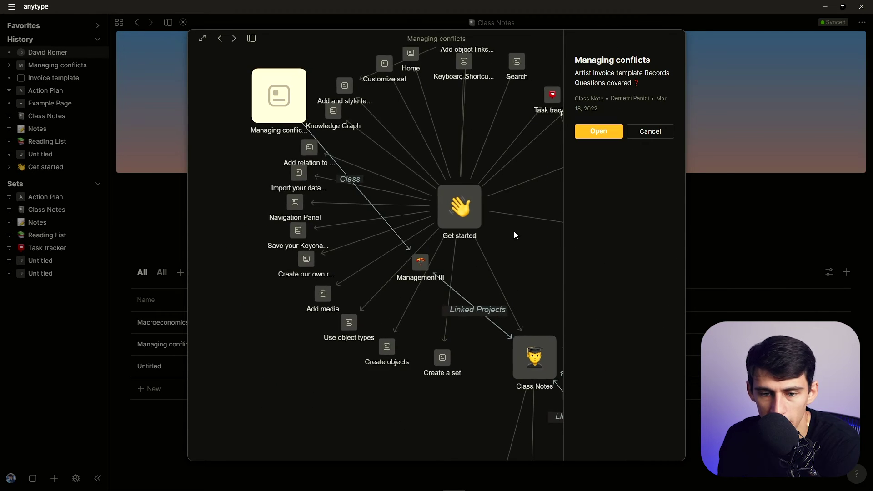
click(460, 206)
click(598, 158)
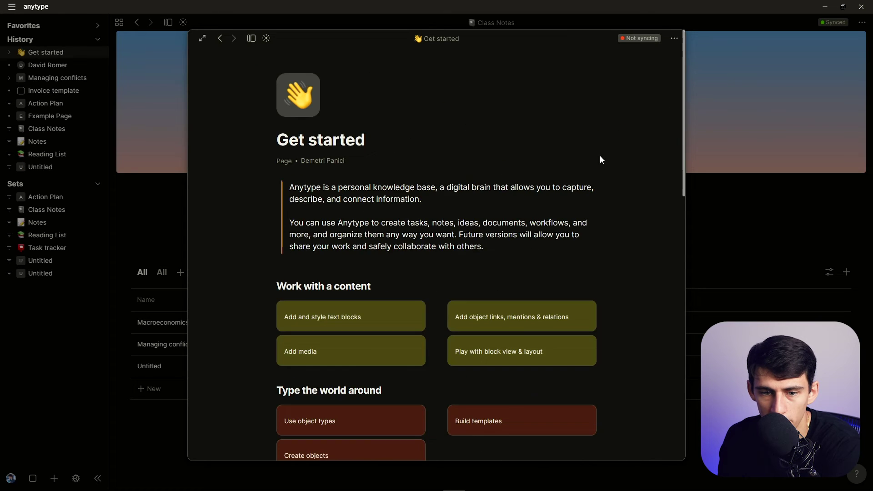
Show the Get started page as a graph, preview its Class Notes project, and open the Play with block view & layout page.
click(267, 38)
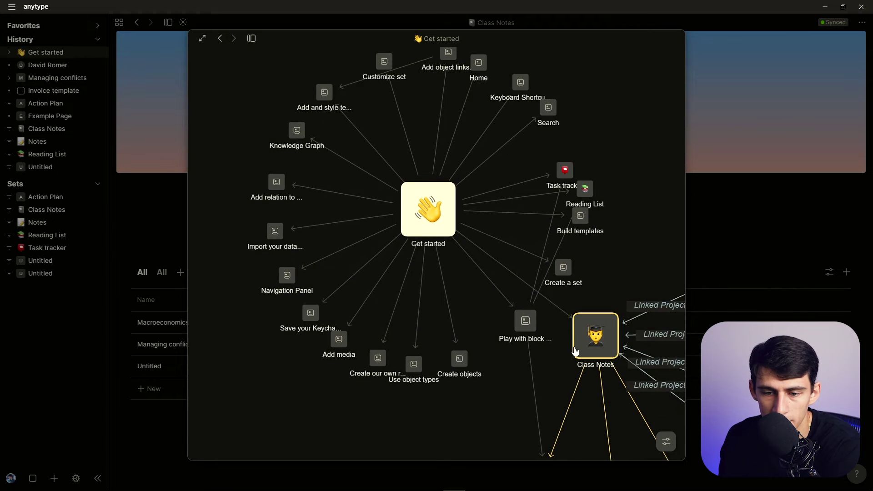
click(602, 329)
drag(479, 296, 356, 249)
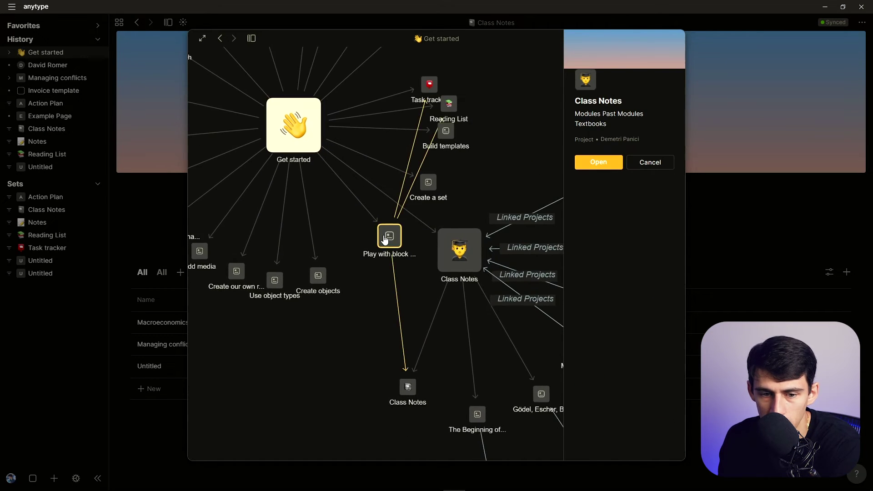
click(389, 236)
click(600, 144)
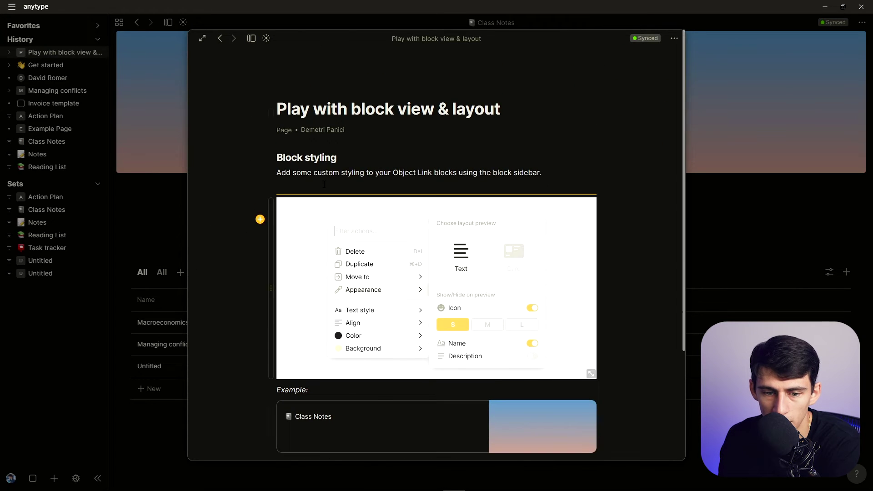
scroll(434, 185, down, 3)
Show the pages linked from and to Play with block view & layout, and follow the links to Introduction to Programming.
key(ctrl+o)
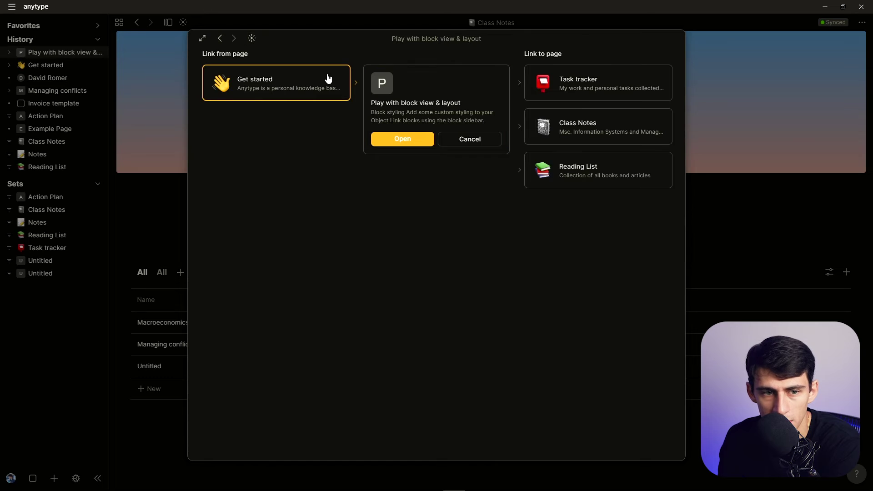
click(252, 38)
click(252, 38)
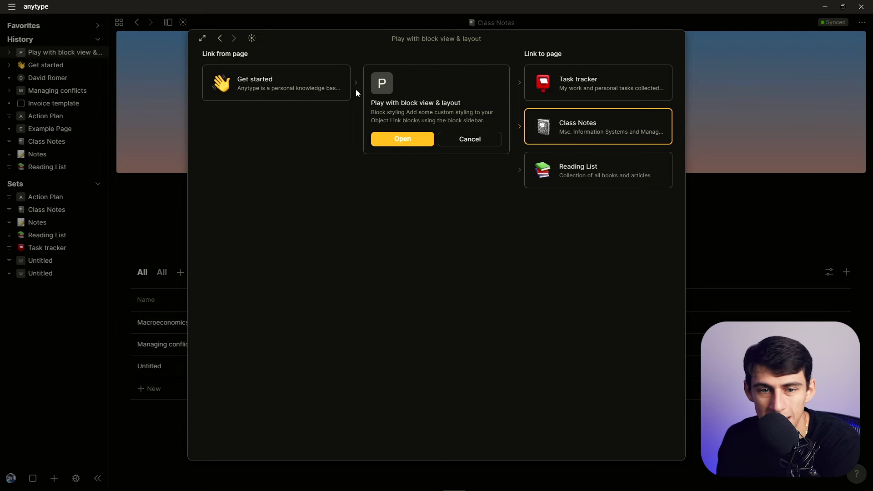
click(599, 87)
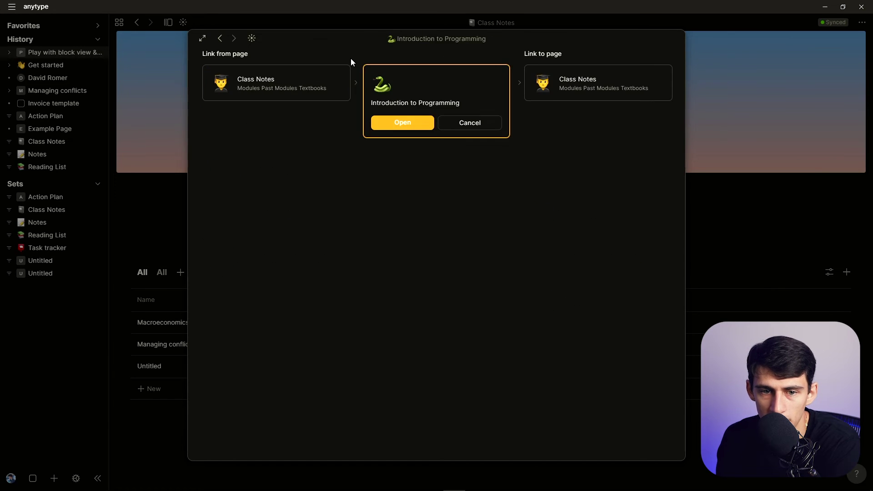
Switch Introduction to Programming to the graph view and examine its connections to Class Notes and the surrounding objects.
click(250, 40)
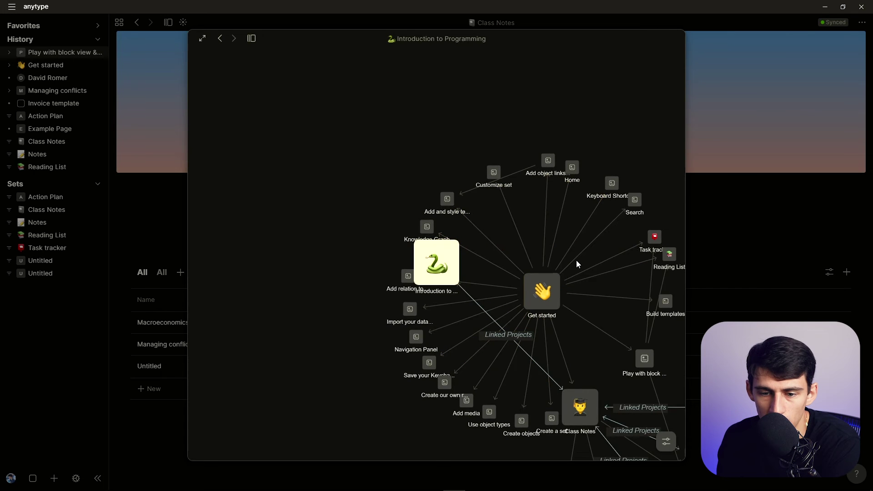
drag(623, 321, 678, 389)
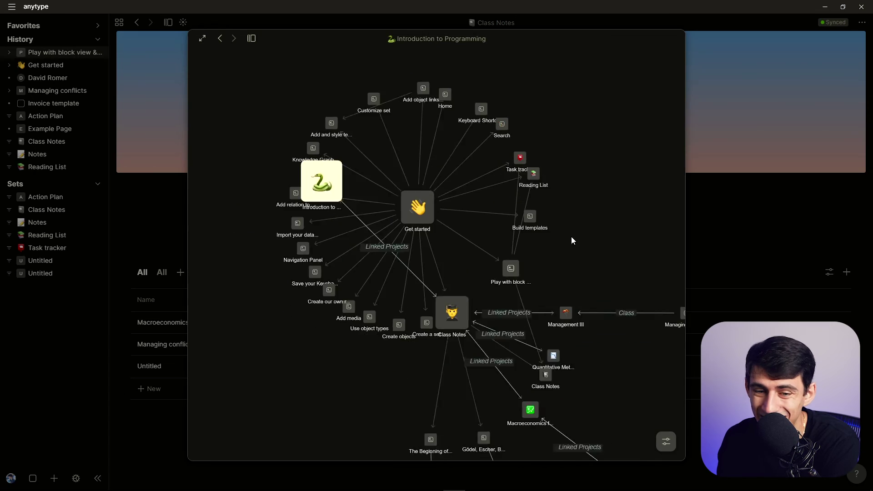
drag(597, 337, 585, 304)
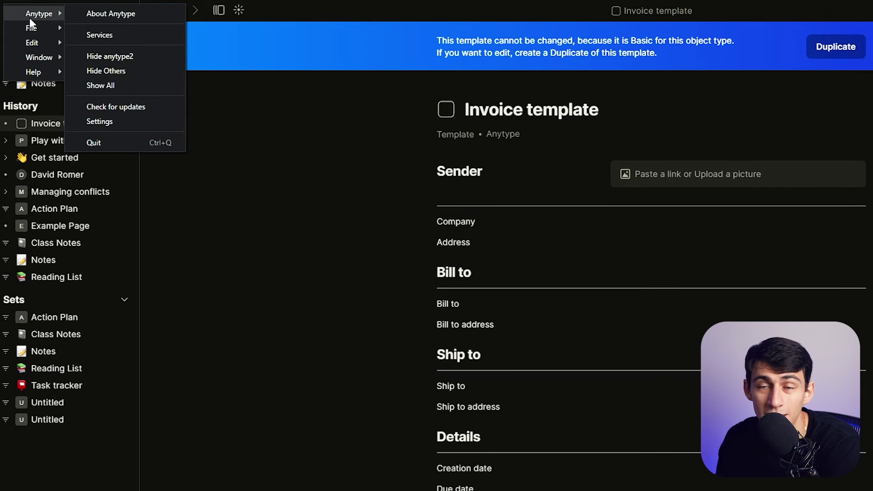
Open the data import options and bring up the instructions for importing from Notion.
mouse_move(37, 29)
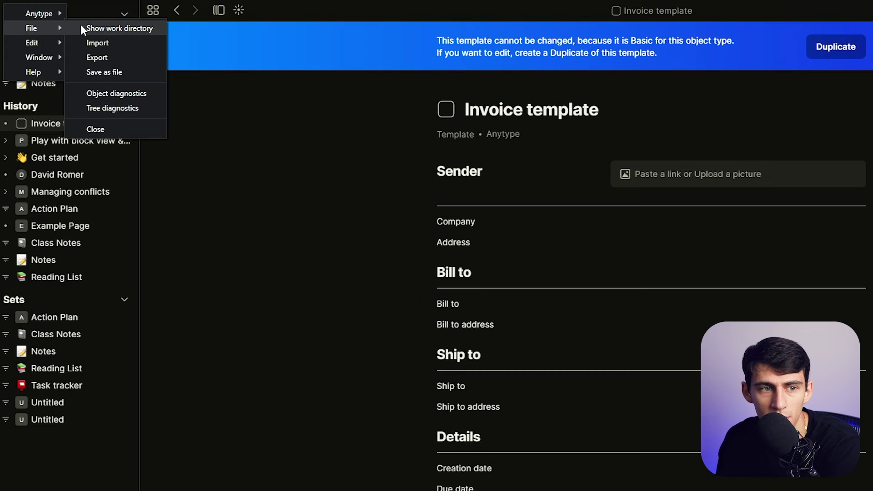
click(93, 42)
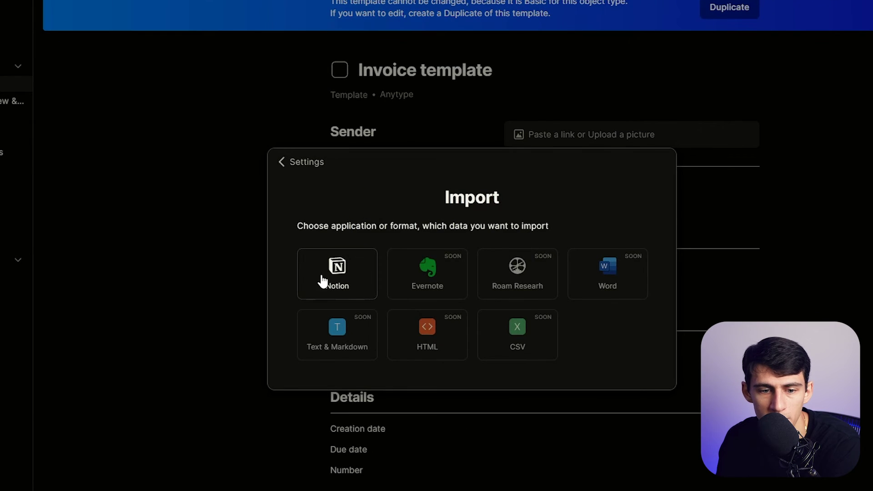
click(323, 281)
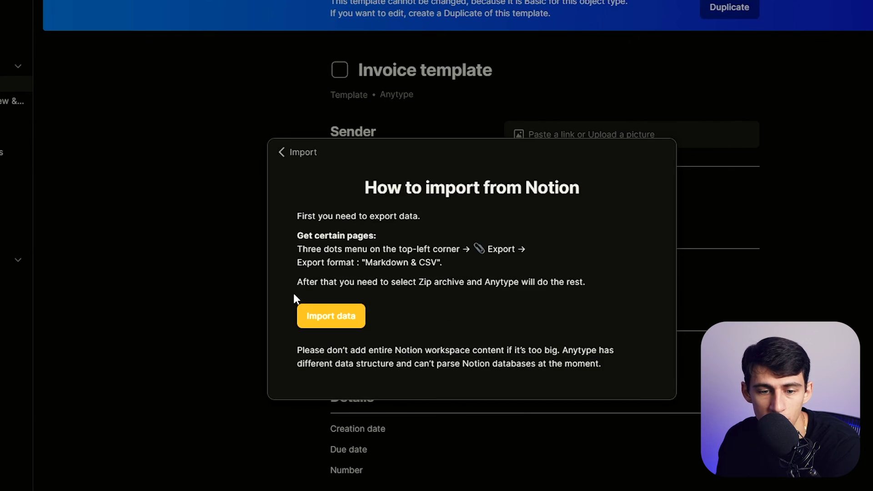
Close the Notion import instructions and the settings, and open the keyboard shortcuts reference.
click(283, 153)
click(290, 165)
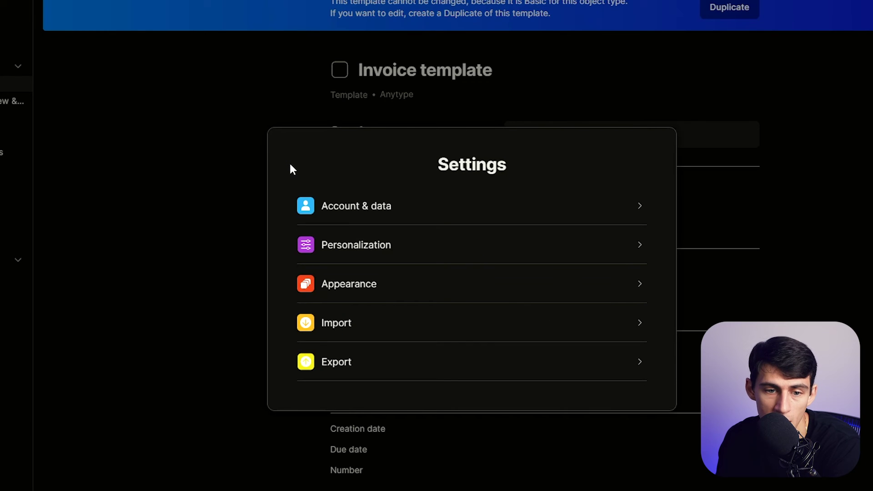
click(190, 252)
click(10, 5)
mouse_move(41, 73)
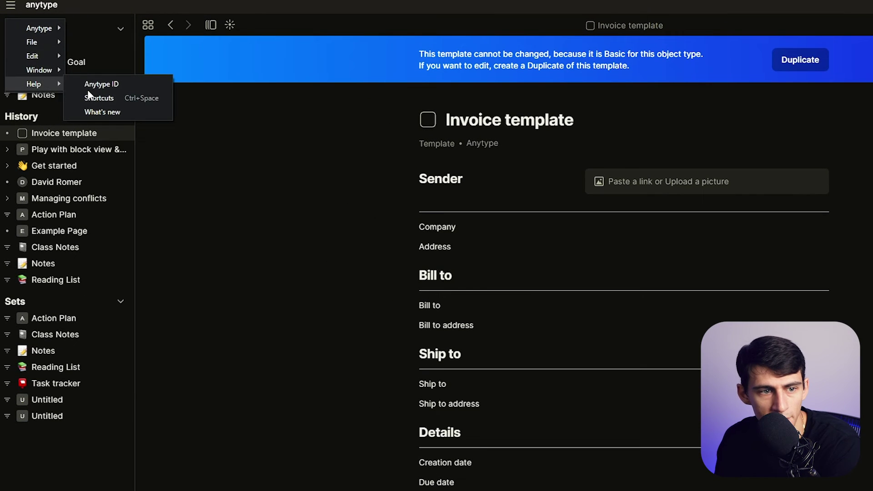
click(120, 100)
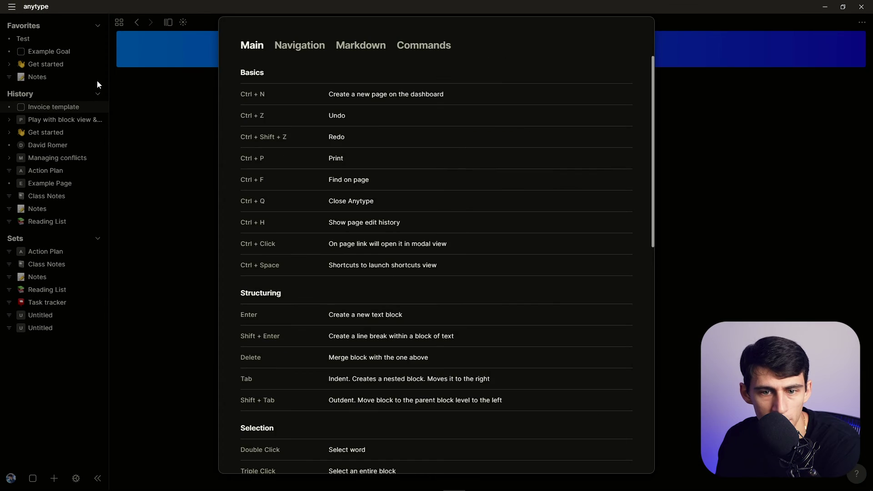
Review the main keyboard shortcuts from Basics to Text style, closing and reopening the reference once.
scroll(443, 116, down, 10)
scroll(444, 116, up, 10)
scroll(444, 116, down, 10)
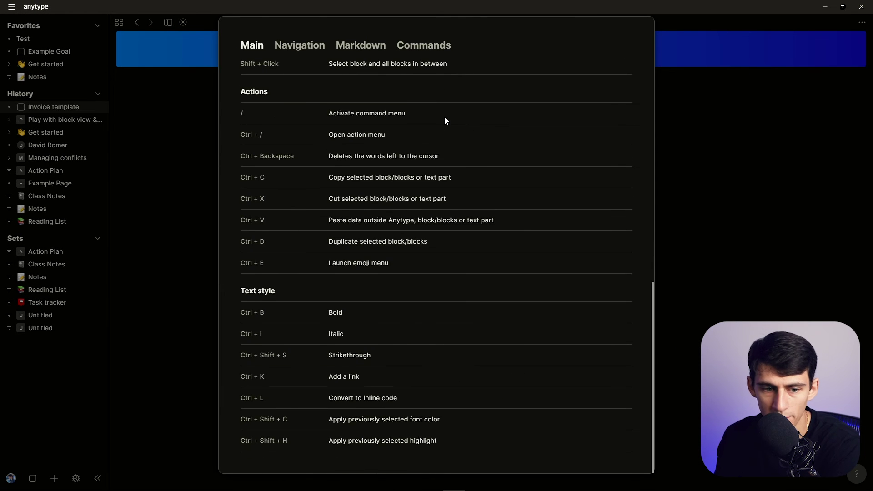
scroll(444, 116, up, 10)
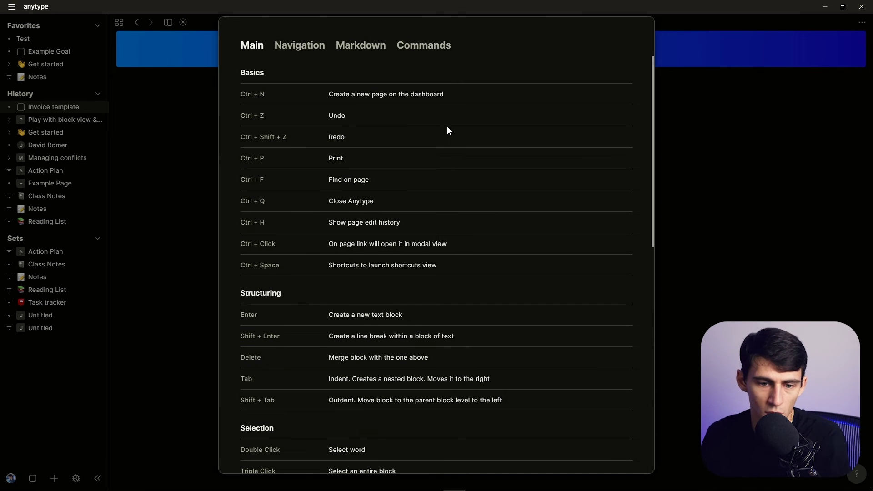
click(201, 188)
key(ctrl+space)
scroll(384, 244, down, 5)
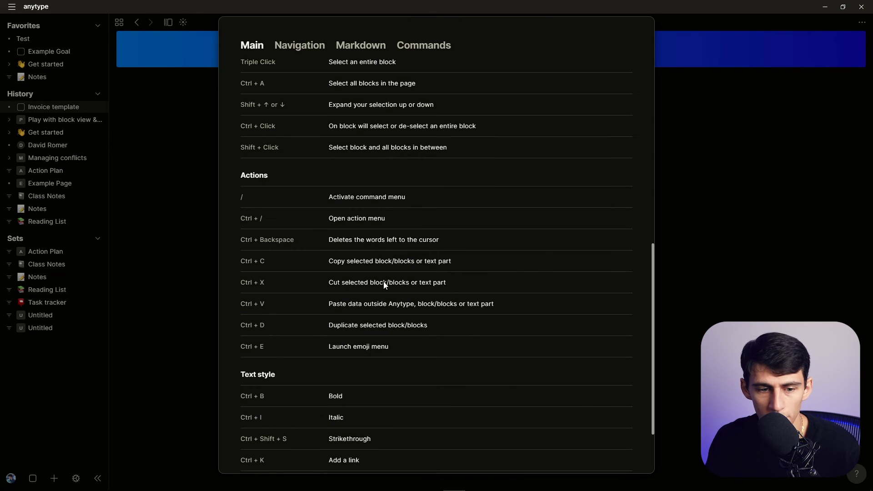
scroll(384, 273, up, 5)
Review the Markdown, Commands and Navigation shortcuts, and close the shortcuts reference.
click(357, 48)
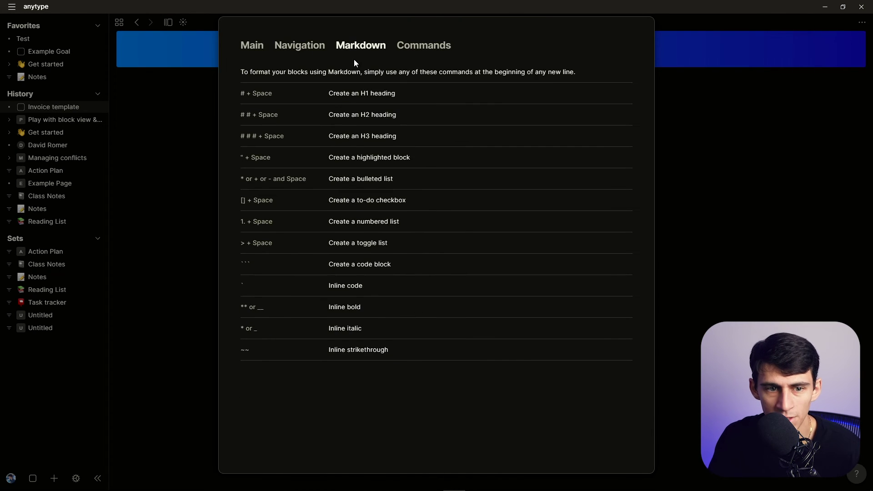
click(432, 54)
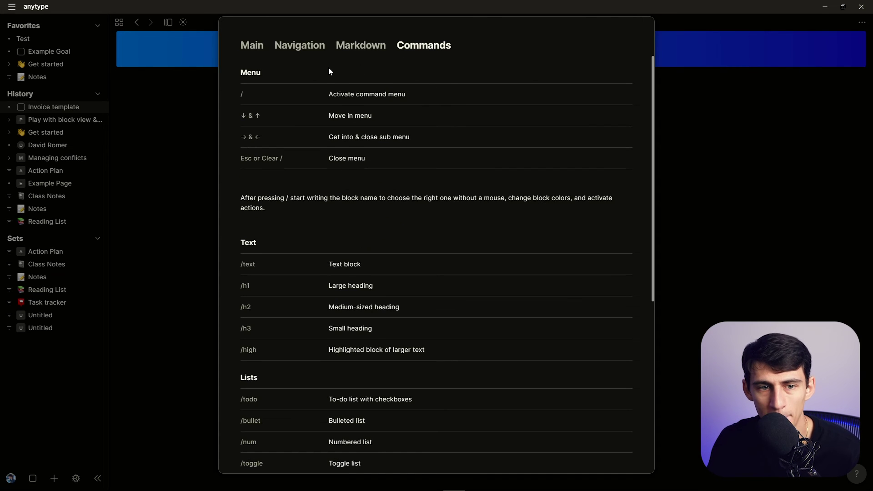
click(295, 45)
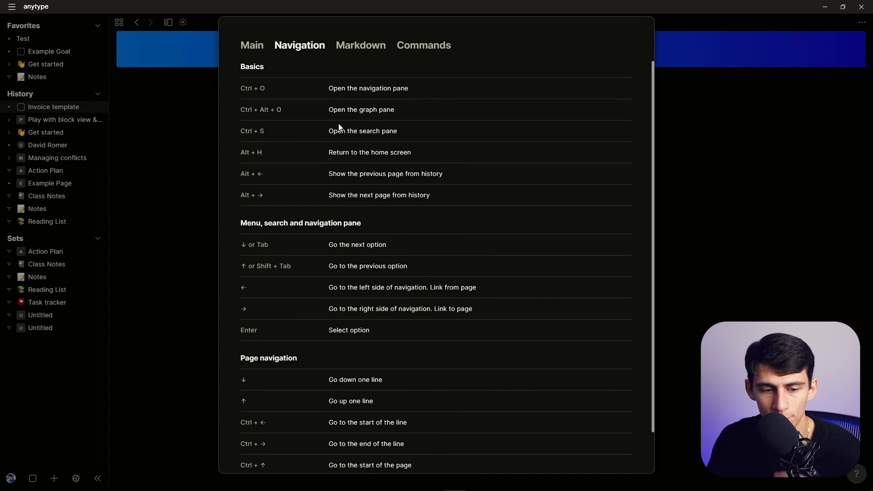
scroll(339, 127, down, 1)
scroll(437, 198, up, 1)
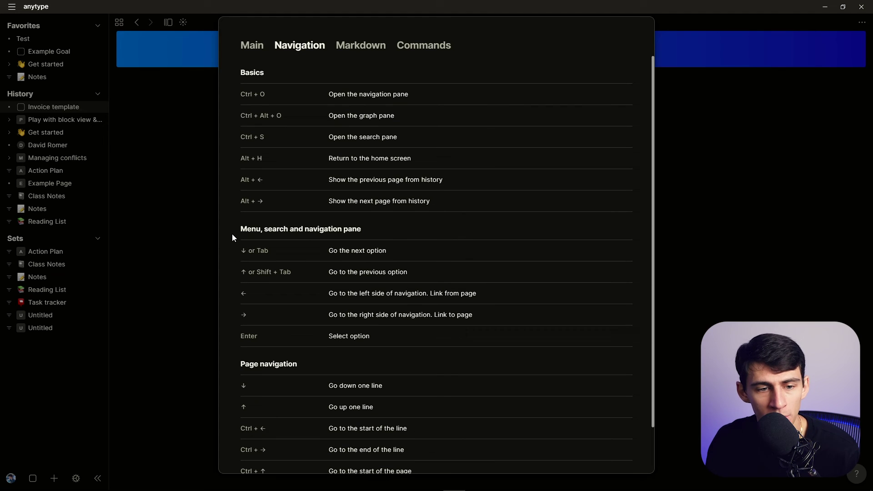
click(168, 238)
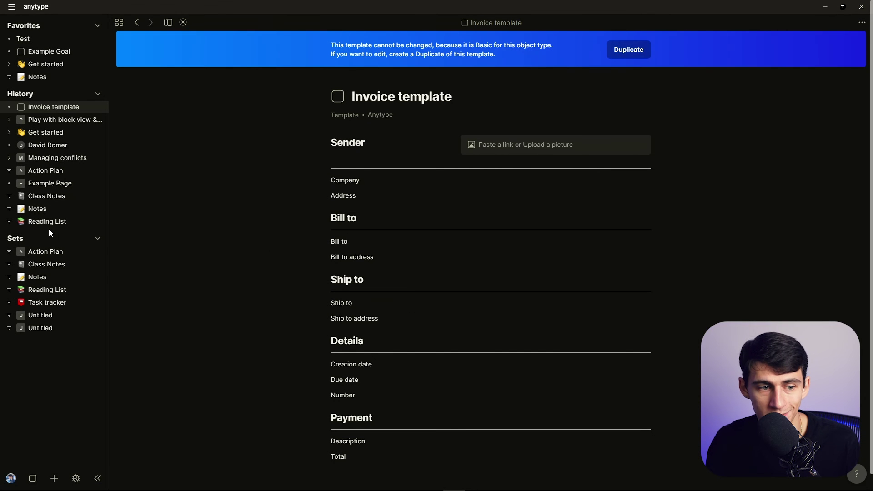
Open the Notes set, preview its first Test note, and return to the set.
click(49, 278)
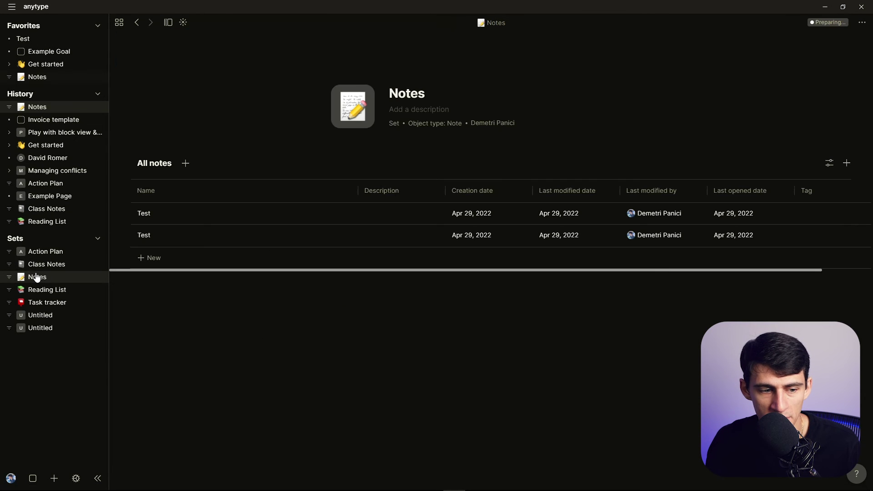
click(217, 215)
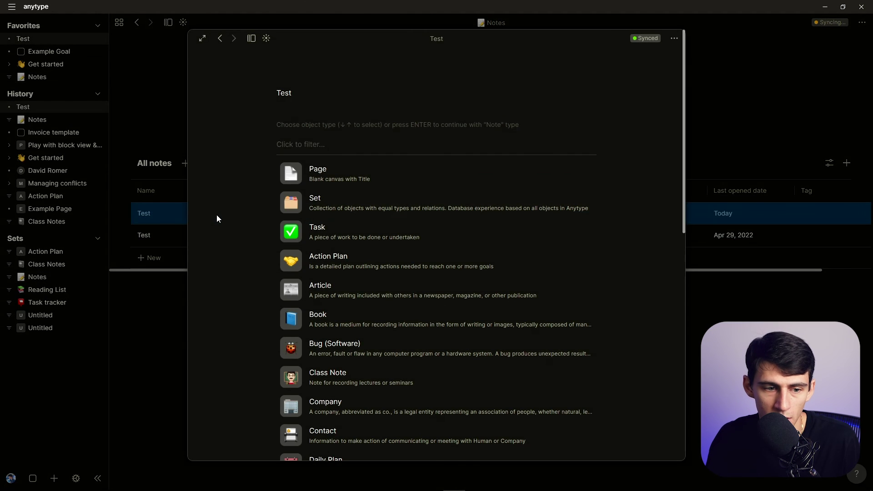
click(174, 213)
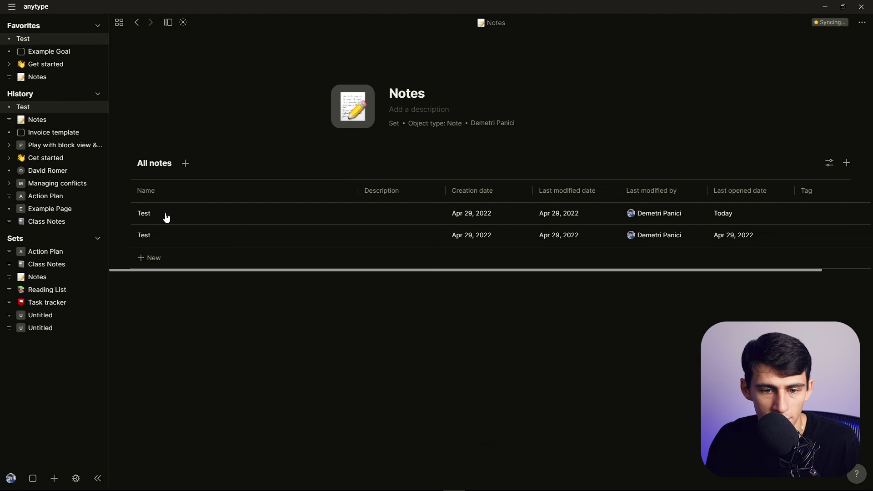
click(166, 216)
click(151, 215)
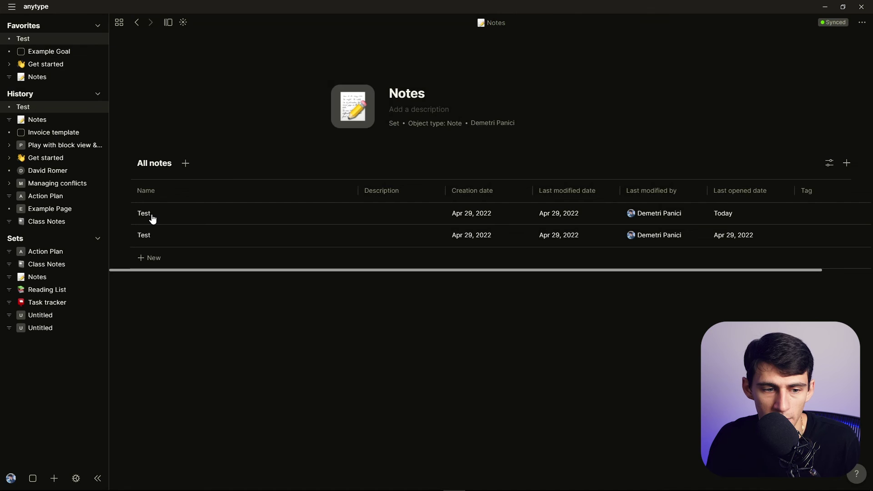
Check the context options of the first Test note, and add the second Test note to Favorites.
right_click(239, 216)
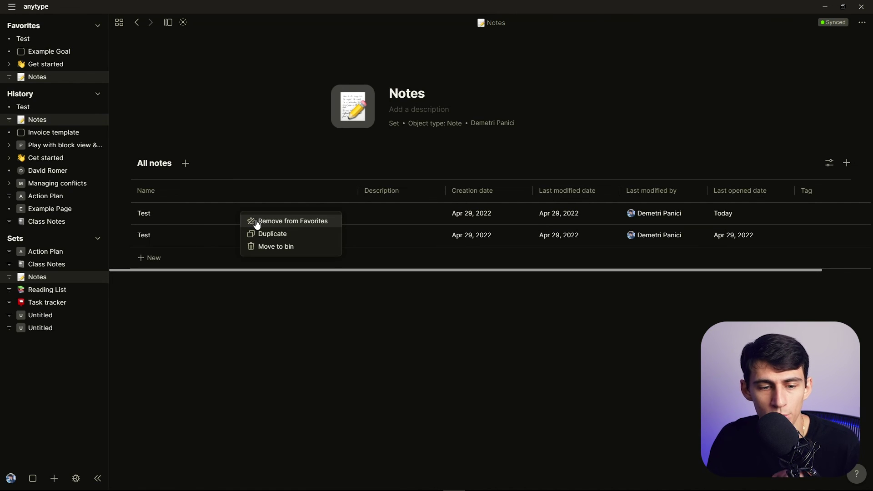
click(163, 235)
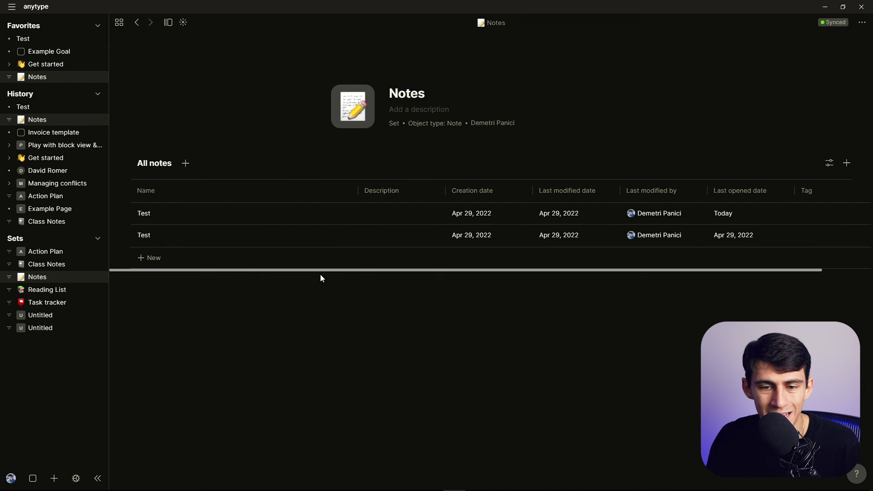
right_click(167, 238)
click(198, 248)
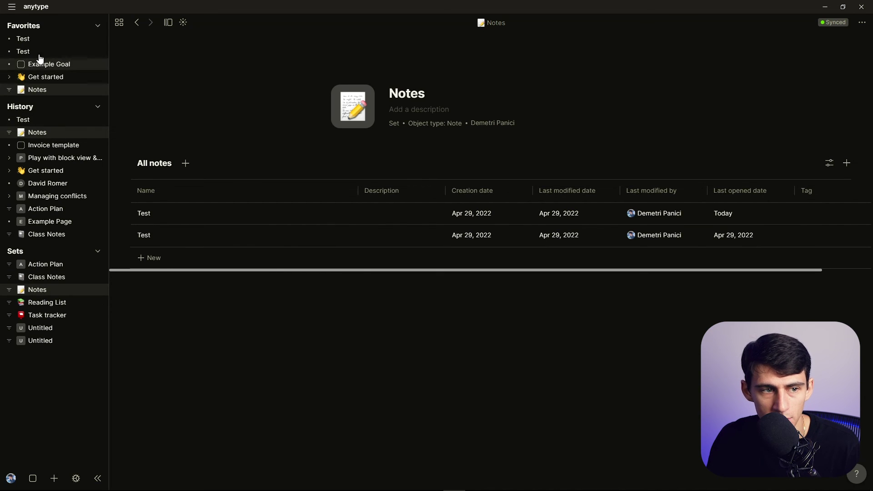
Browse the libraries of object types and relations, and return to the types to view them through Weekly Plan.
click(195, 210)
scroll(521, 285, up, 10)
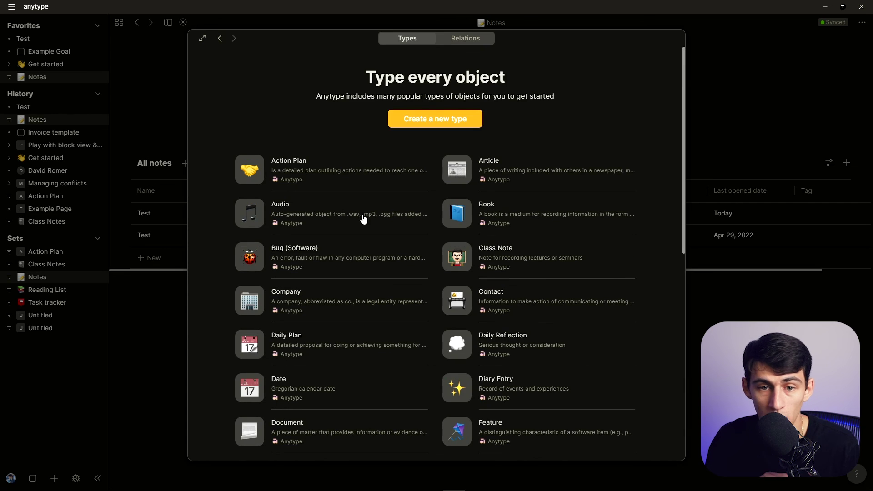
click(467, 40)
scroll(515, 222, down, 10)
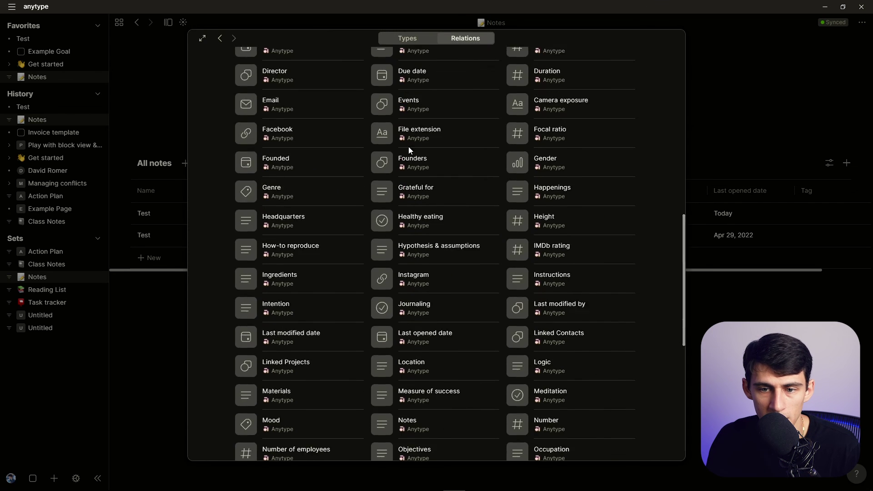
key(Escape)
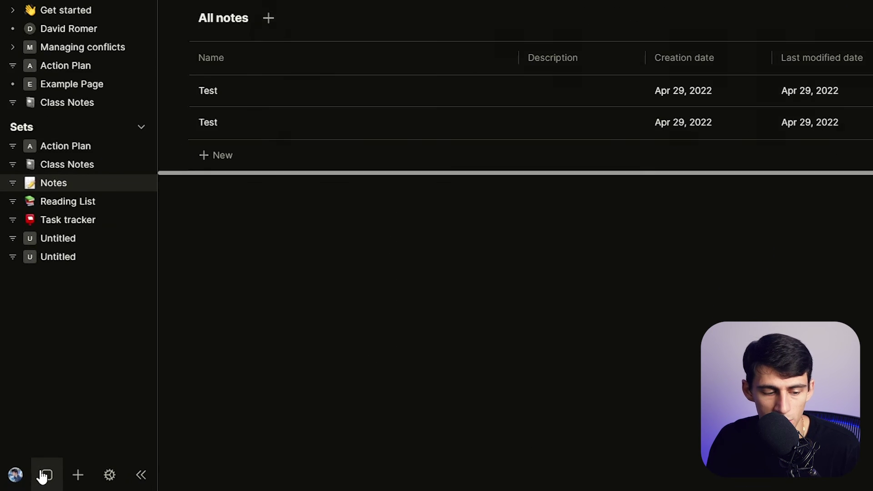
click(42, 477)
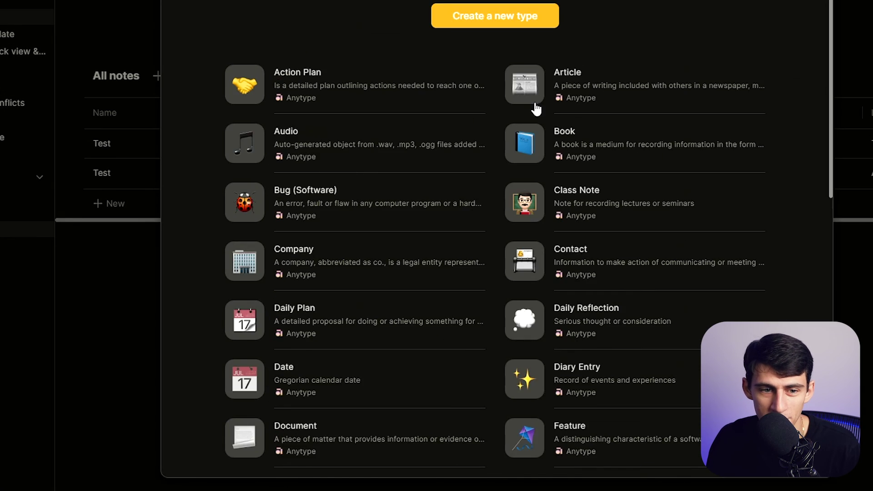
scroll(507, 196, down, 10)
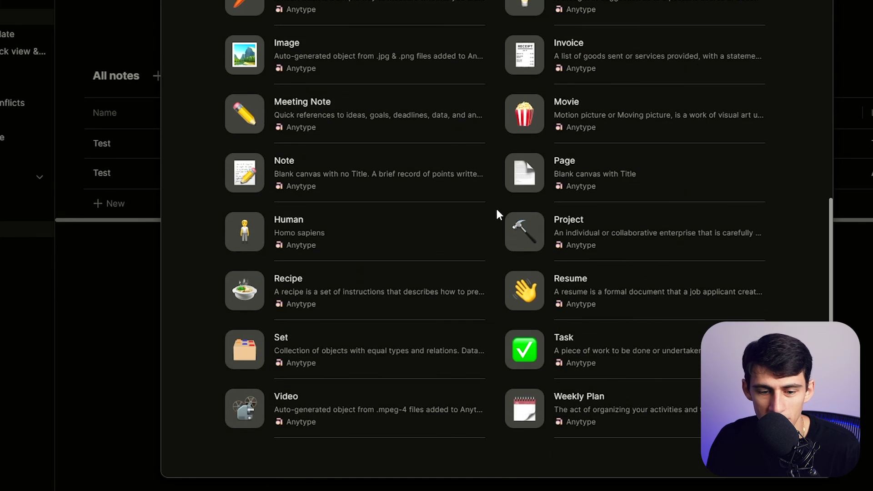